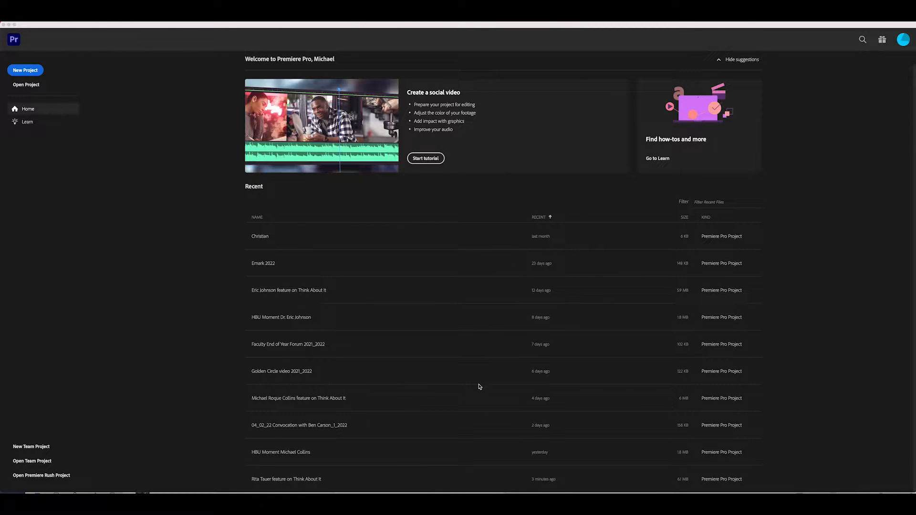
Step: Create a new project named New Project - Importing footage, stored in /Volumes/HBU_007/HBU Moments/Project
{"action": "left_click", "coordinate": [32, 72]}
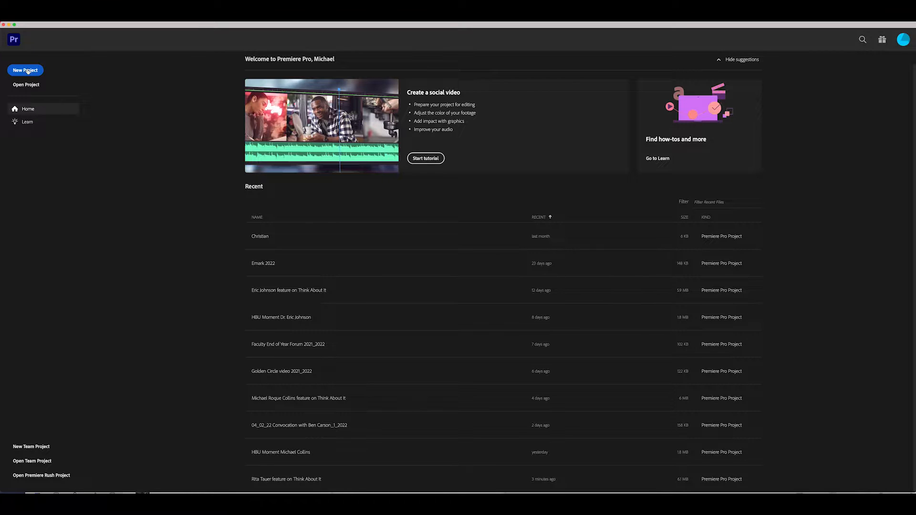
{"action": "left_click", "coordinate": [27, 70]}
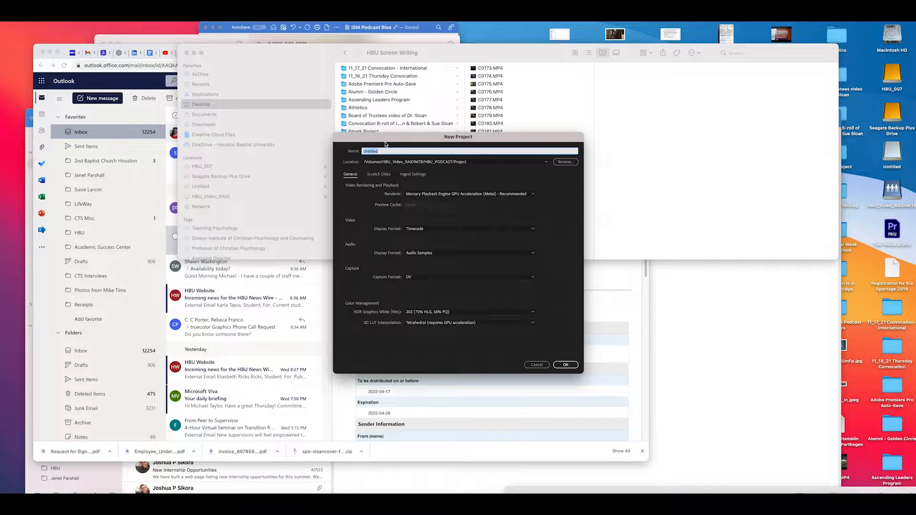
{"action": "type", "text": "New Project"}
{"action": "type", "text": "- Importing footag"}
{"action": "left_click", "coordinate": [547, 163]}
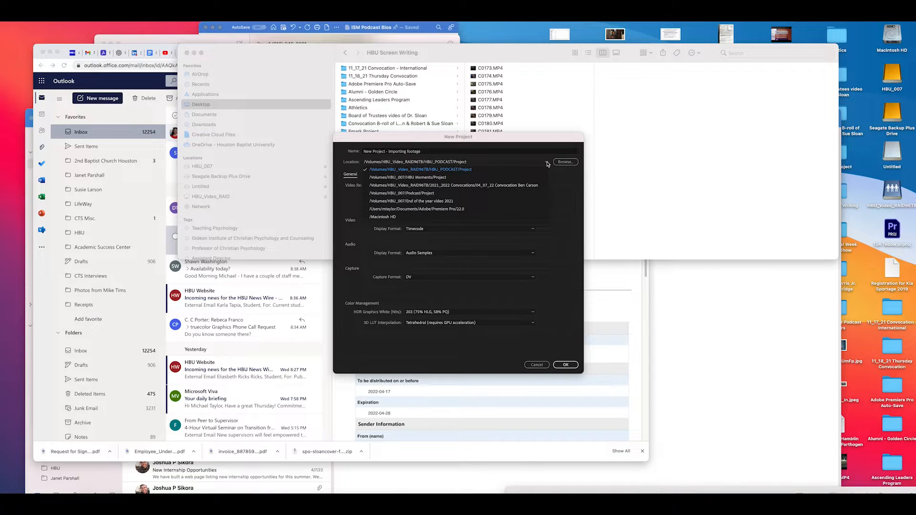
{"action": "left_click", "coordinate": [437, 178]}
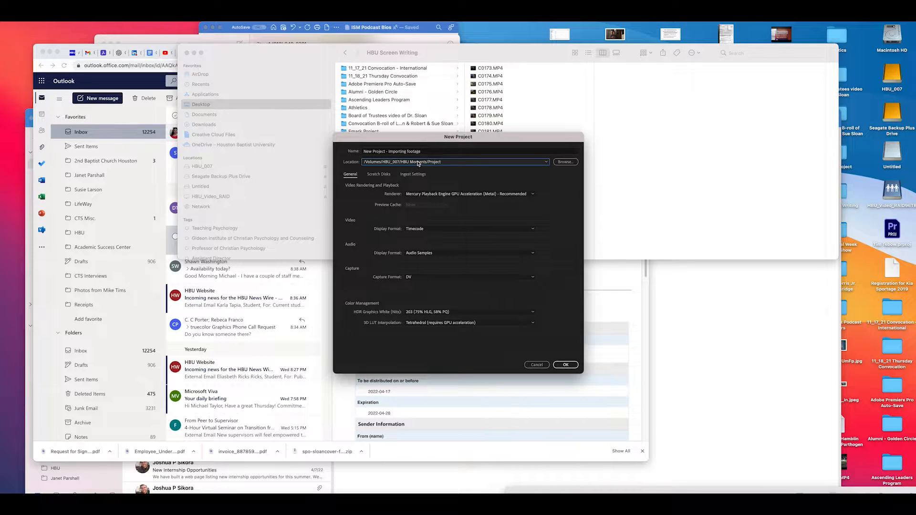
{"action": "left_click", "coordinate": [566, 365]}
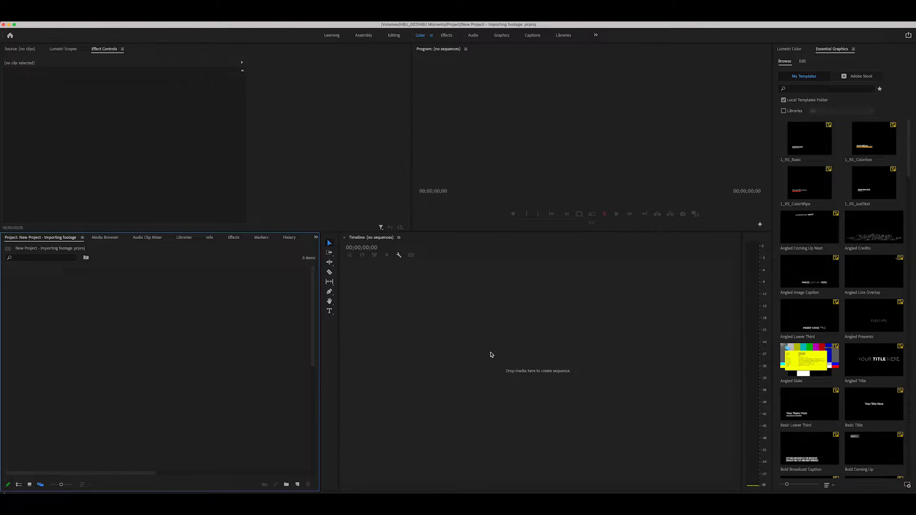
Step: Look over the timeline area, project contents, Media Browser, Audio Clip Mixer, Libraries and Info of the new project
{"action": "left_click", "coordinate": [443, 342]}
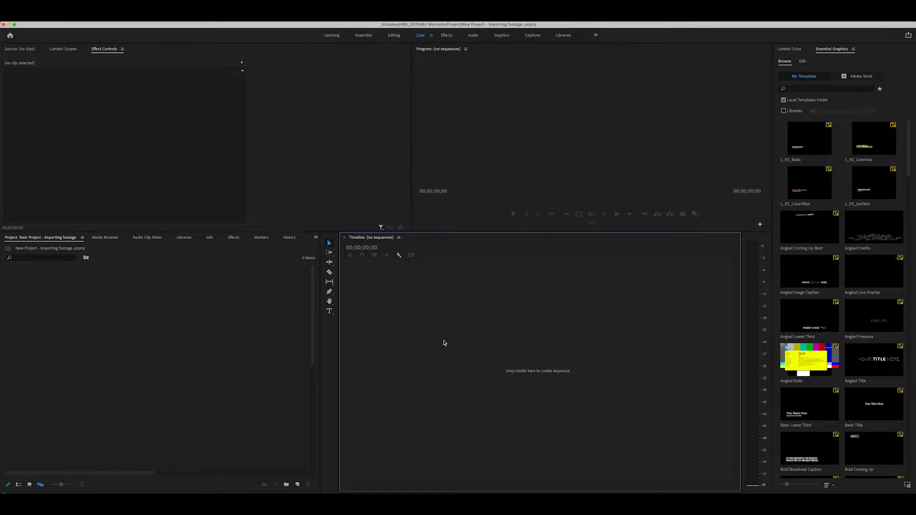
{"action": "left_click", "coordinate": [139, 331]}
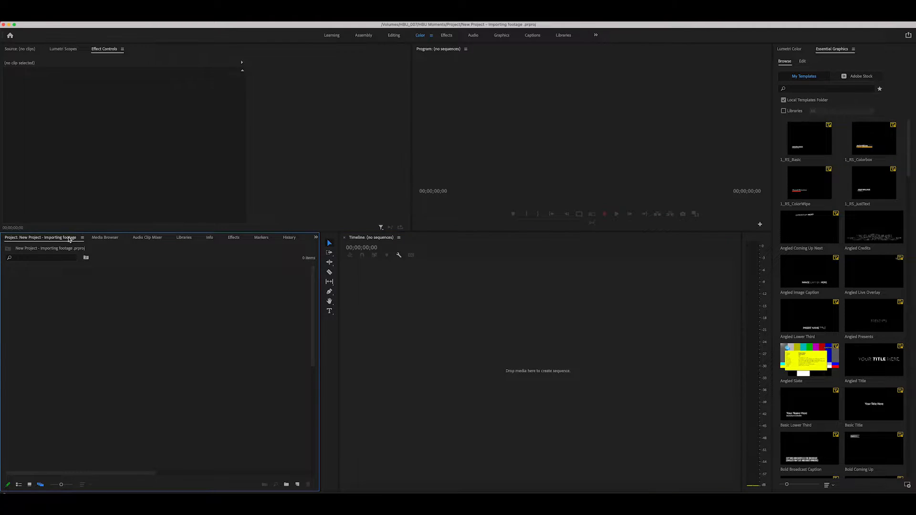
{"action": "left_click", "coordinate": [106, 239]}
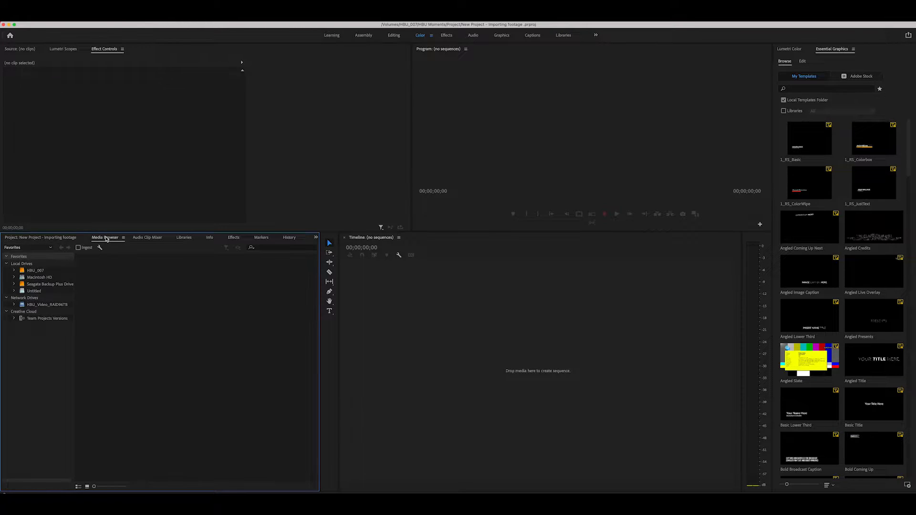
{"action": "left_click", "coordinate": [146, 238]}
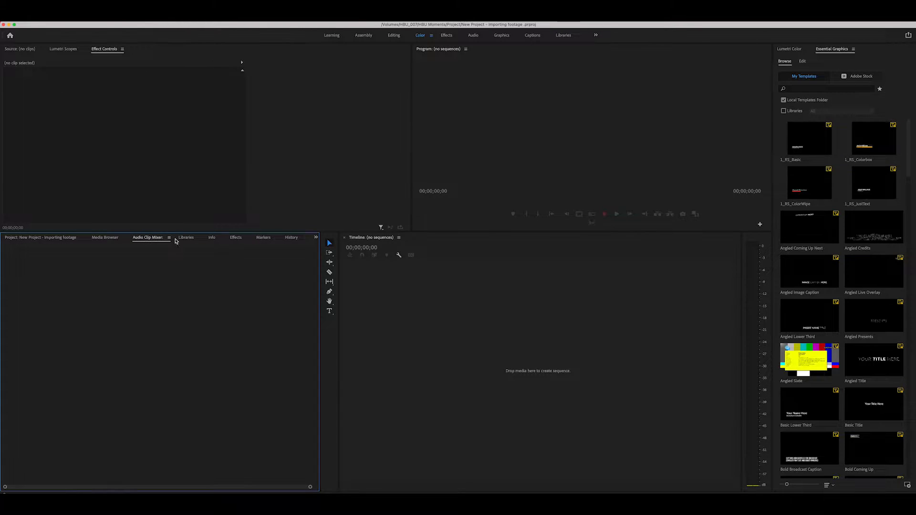
{"action": "left_click", "coordinate": [184, 239]}
{"action": "left_click", "coordinate": [212, 238]}
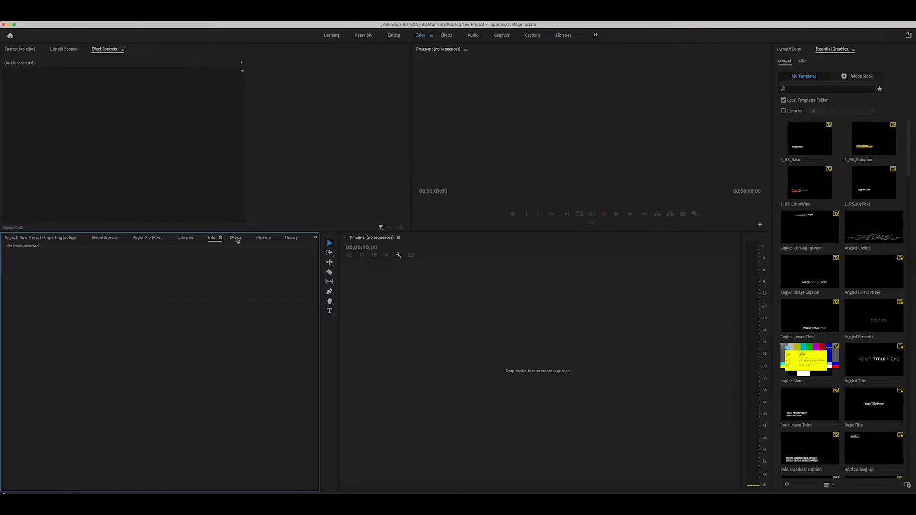
Step: Look through the Audio Effects, Video Effects and Video Transitions categories, and return to the project's contents
{"action": "left_click", "coordinate": [237, 238]}
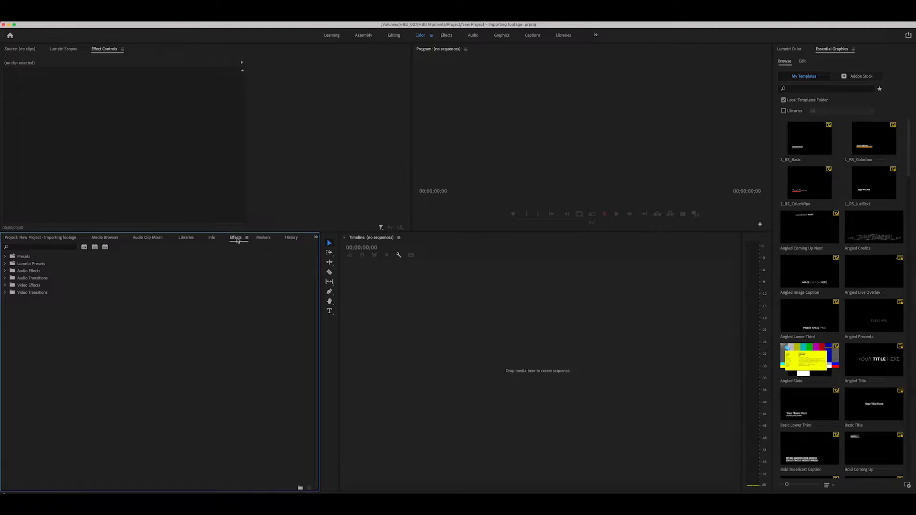
{"action": "left_click", "coordinate": [5, 272]}
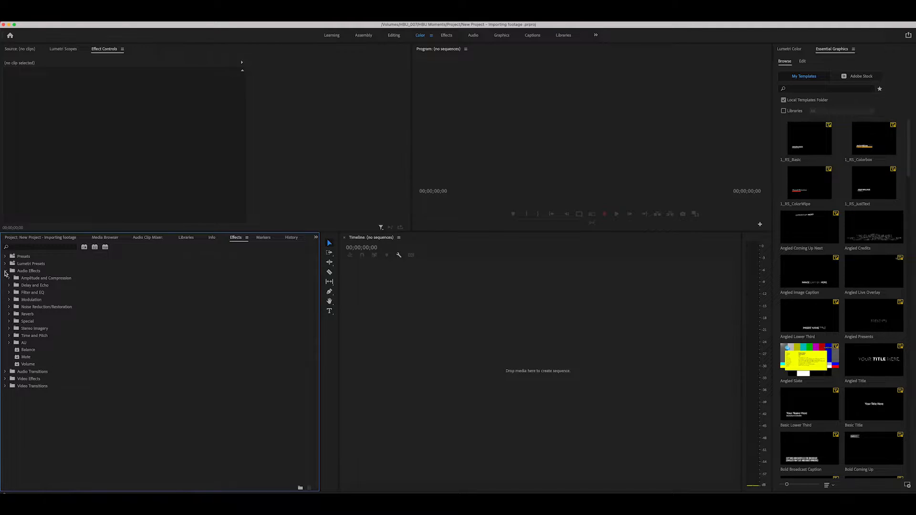
{"action": "left_click", "coordinate": [5, 272]}
{"action": "left_click", "coordinate": [5, 285]}
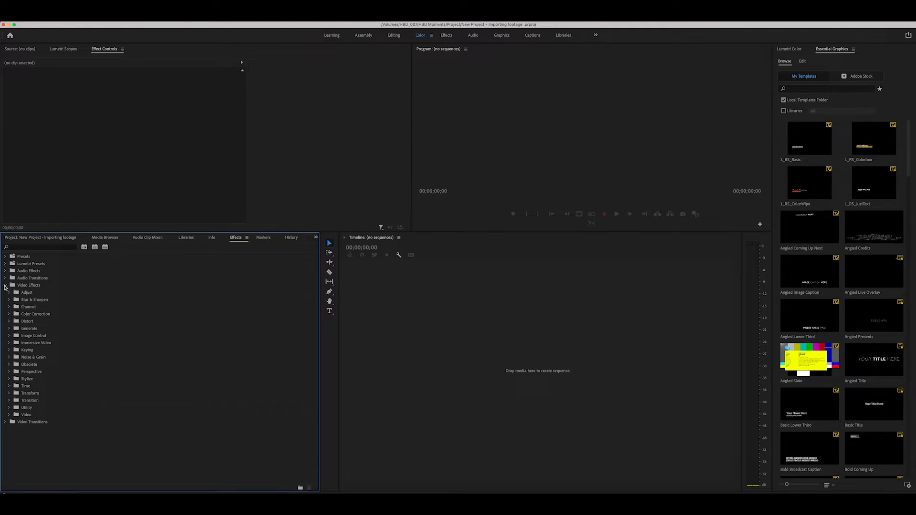
{"action": "left_click", "coordinate": [5, 285]}
{"action": "left_click", "coordinate": [6, 293]}
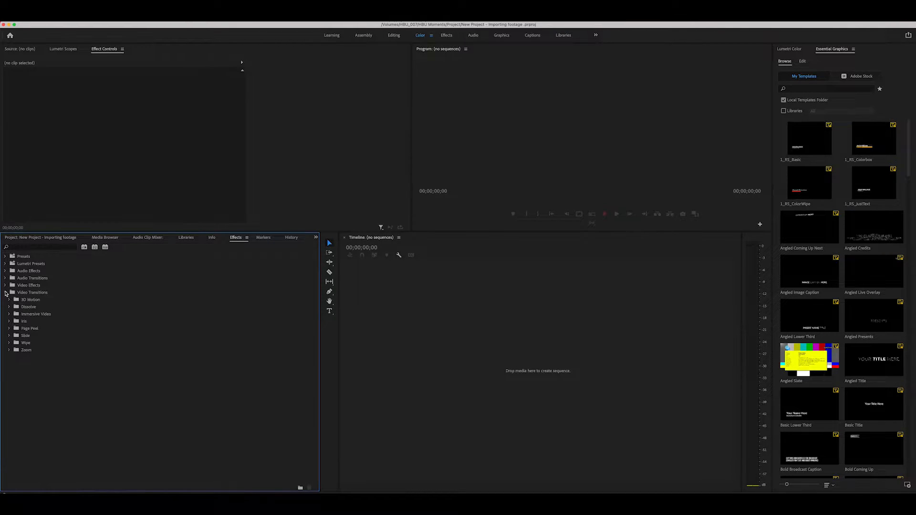
{"action": "left_click", "coordinate": [6, 293]}
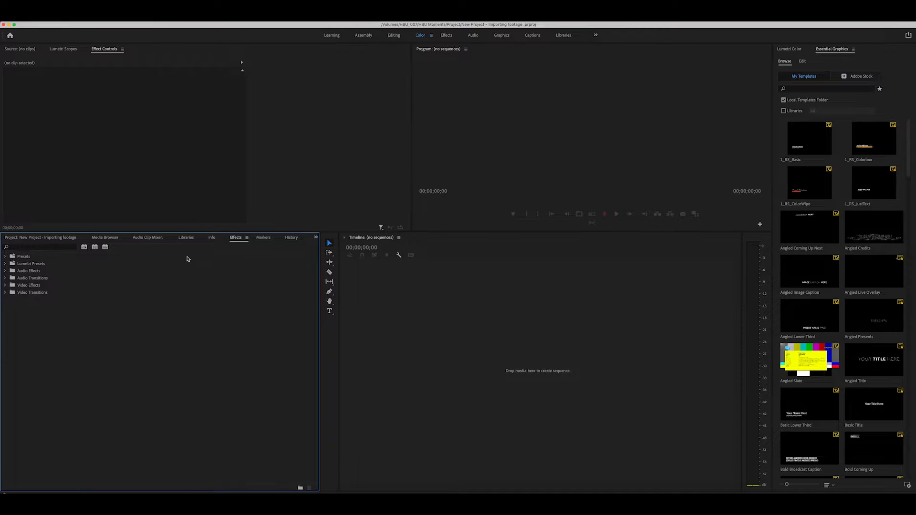
{"action": "left_click", "coordinate": [56, 238]}
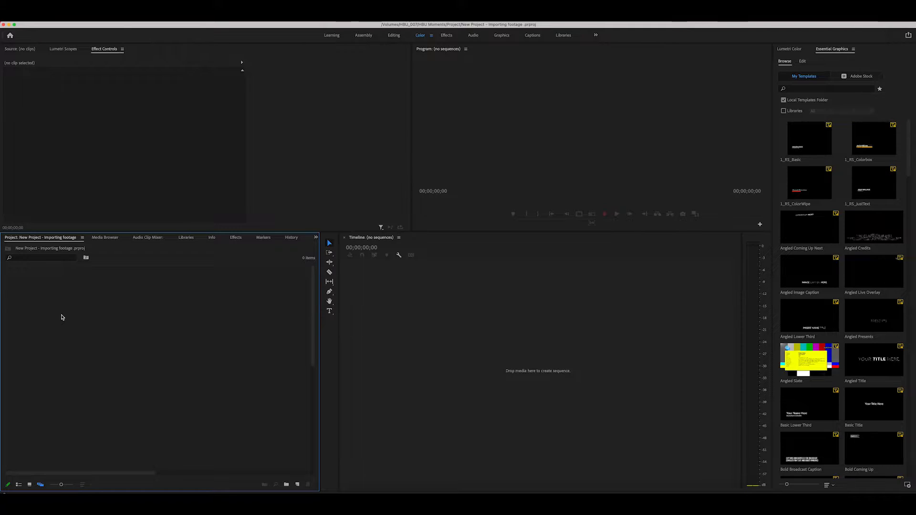
Step: Create a new bin in the empty project and delete it again
{"action": "left_click", "coordinate": [286, 485]}
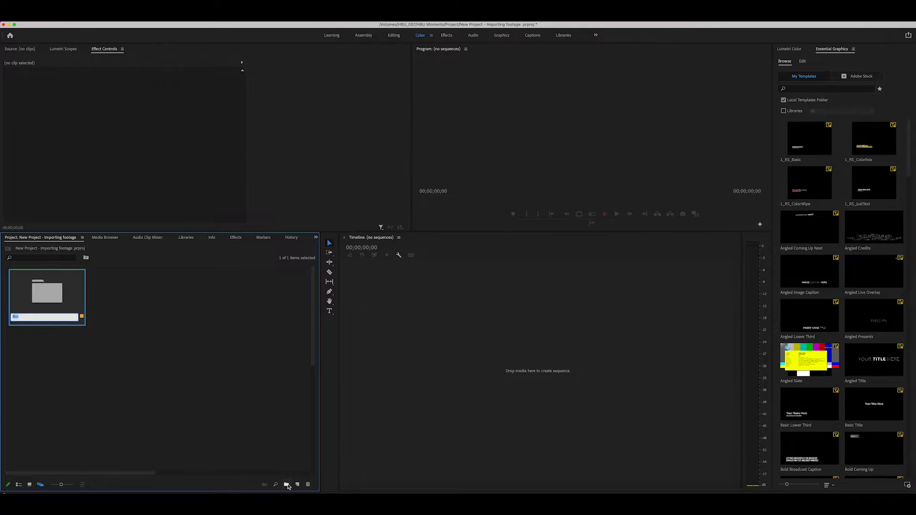
{"action": "left_click", "coordinate": [134, 348]}
{"action": "left_click", "coordinate": [76, 306]}
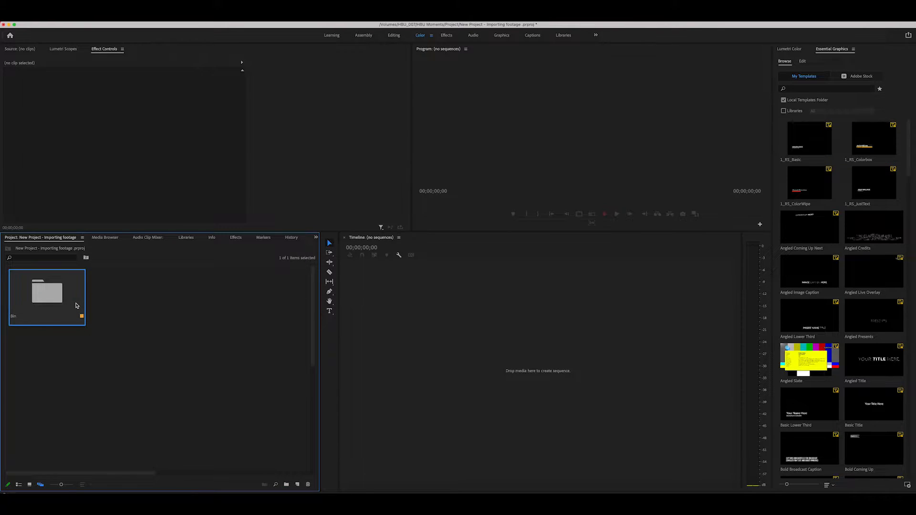
{"action": "key", "text": "Delete"}
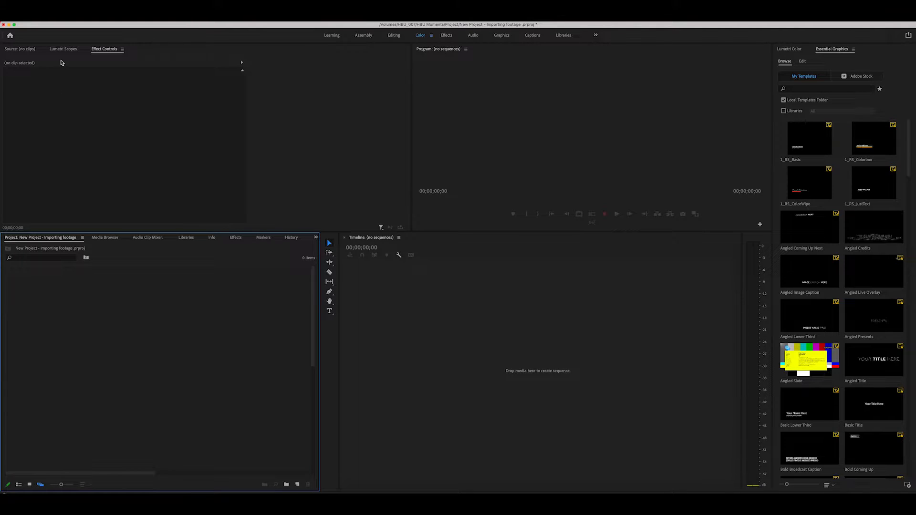
{"action": "left_click", "coordinate": [62, 26]}
{"action": "left_click", "coordinate": [63, 21]}
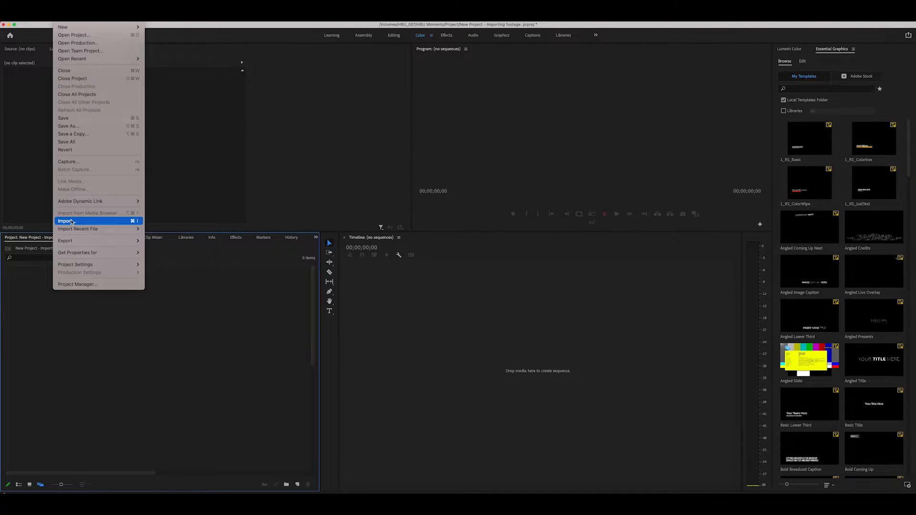
{"action": "left_click", "coordinate": [26, 294]}
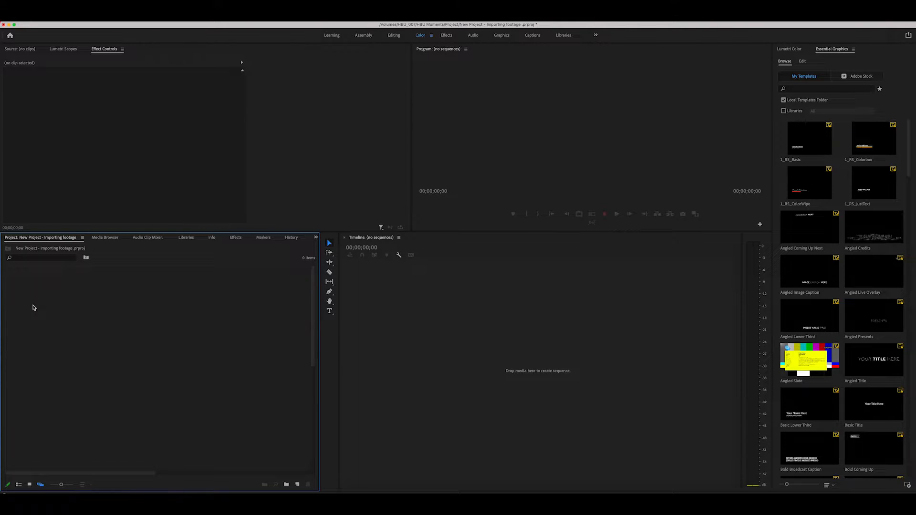
Step: Import the HBU Screen Writing folder from the Desktop into the project and open the resulting bin
{"action": "double_click", "coordinate": [33, 307]}
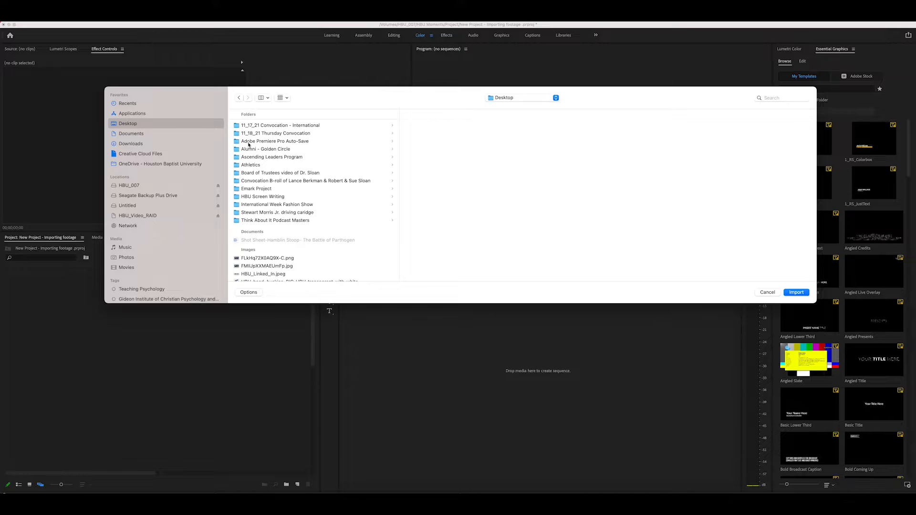
{"action": "left_click", "coordinate": [260, 198]}
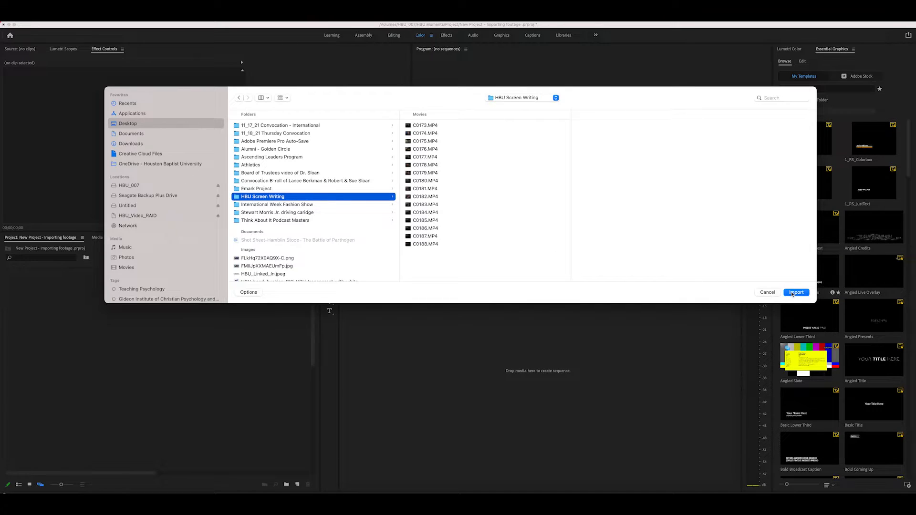
{"action": "left_click", "coordinate": [796, 293]}
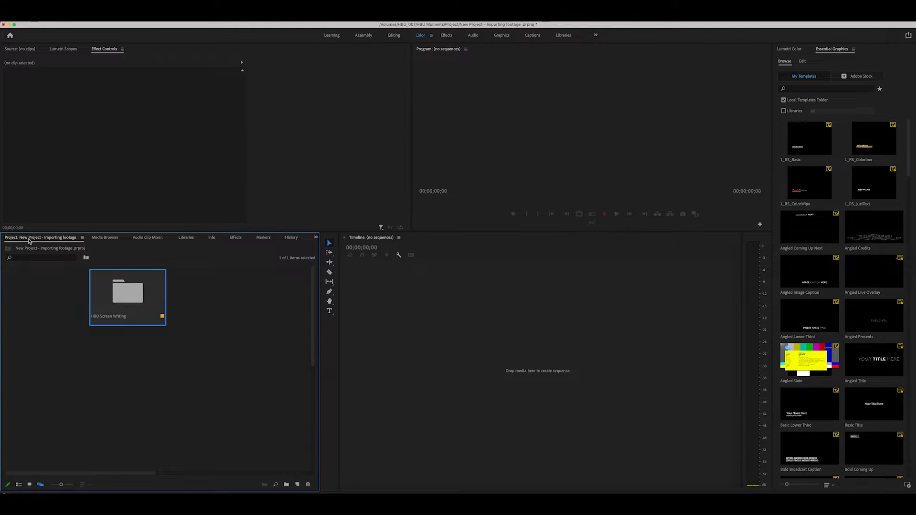
{"action": "double_click", "coordinate": [130, 298]}
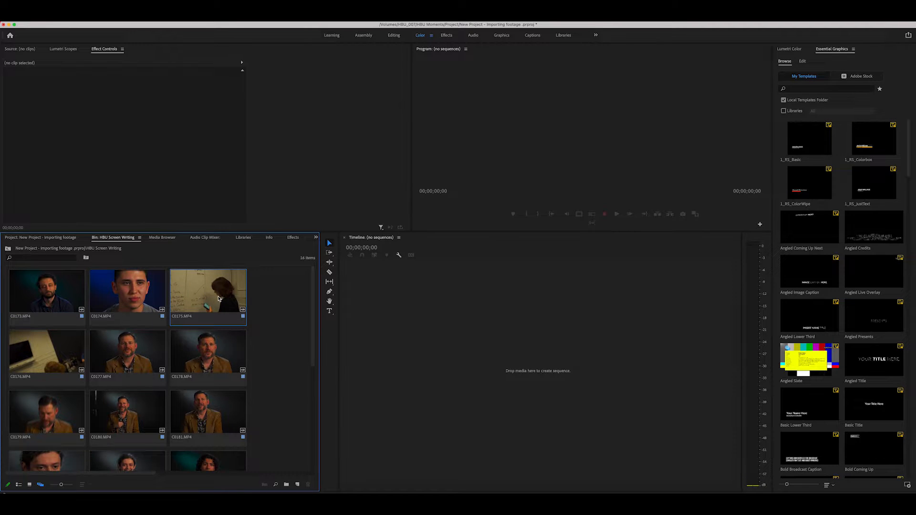
Step: Skim the thumbnails of the bin's first clips, such as C0173.MP4 and C0175.MP4, to preview their footage
{"action": "mouse_move", "coordinate": [312, 308]}
{"action": "left_mouse_down"}
{"action": "mouse_move", "coordinate": [312, 396]}
{"action": "mouse_move", "coordinate": [313, 292]}
{"action": "left_mouse_up"}
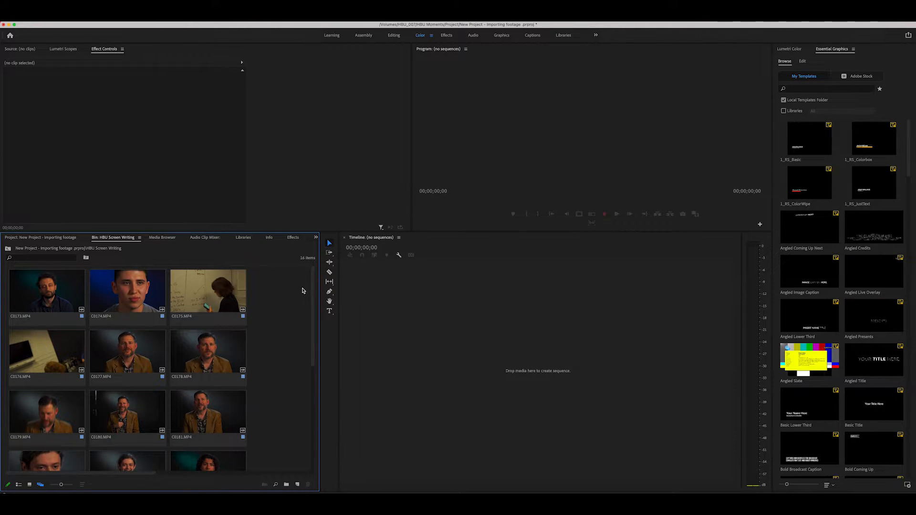
{"action": "left_click", "coordinate": [118, 288]}
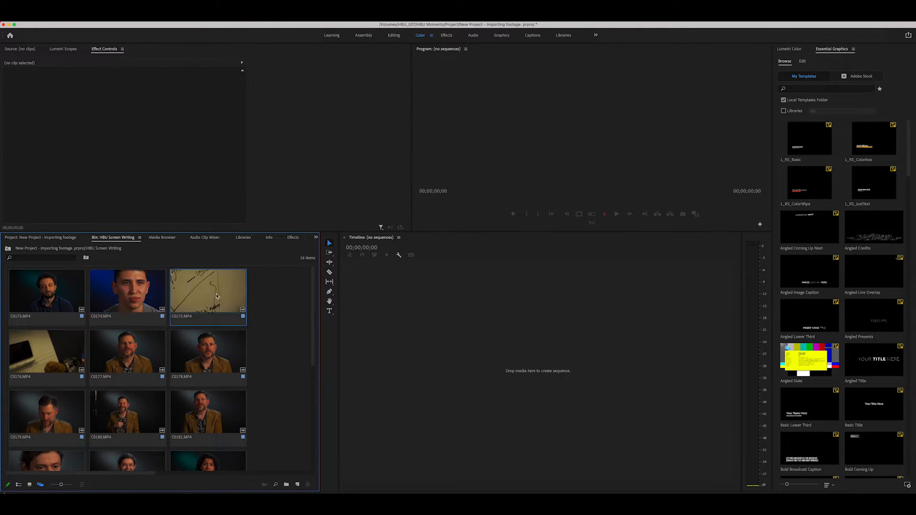
{"action": "left_click", "coordinate": [211, 377]}
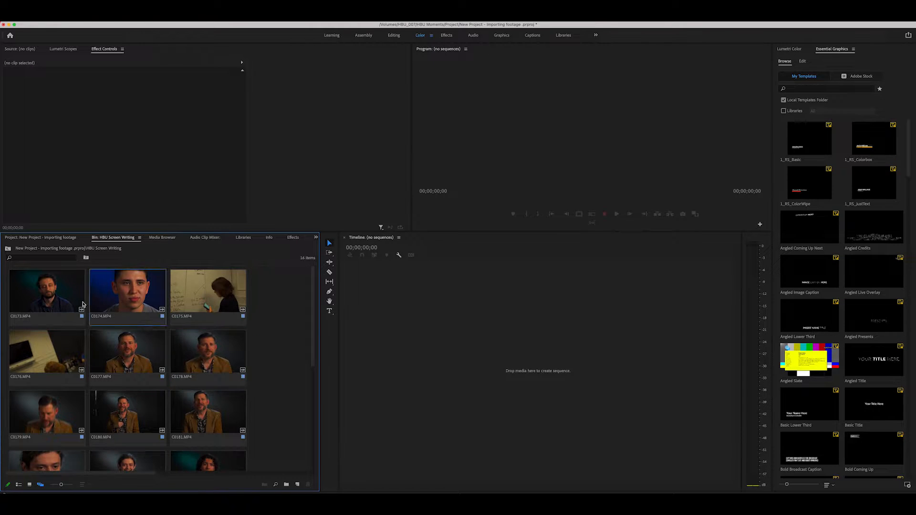
{"action": "left_click", "coordinate": [35, 314]}
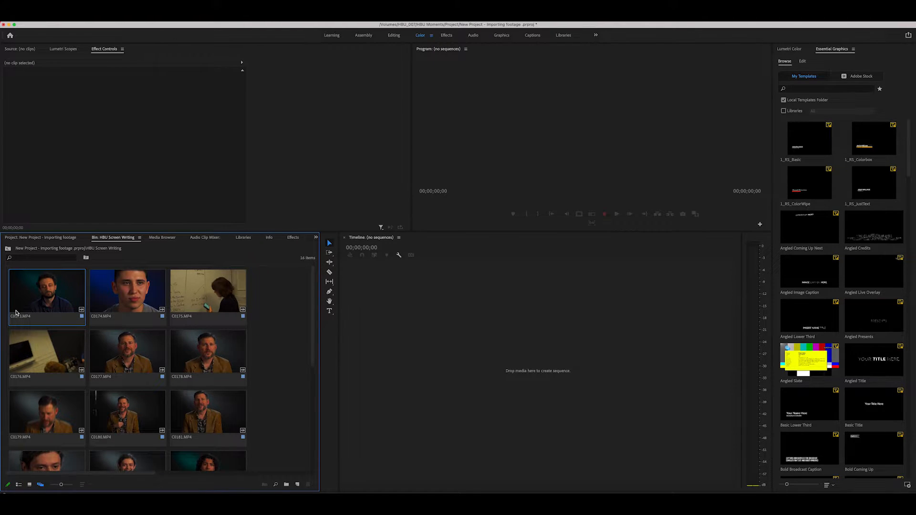
{"action": "left_click", "coordinate": [17, 311]}
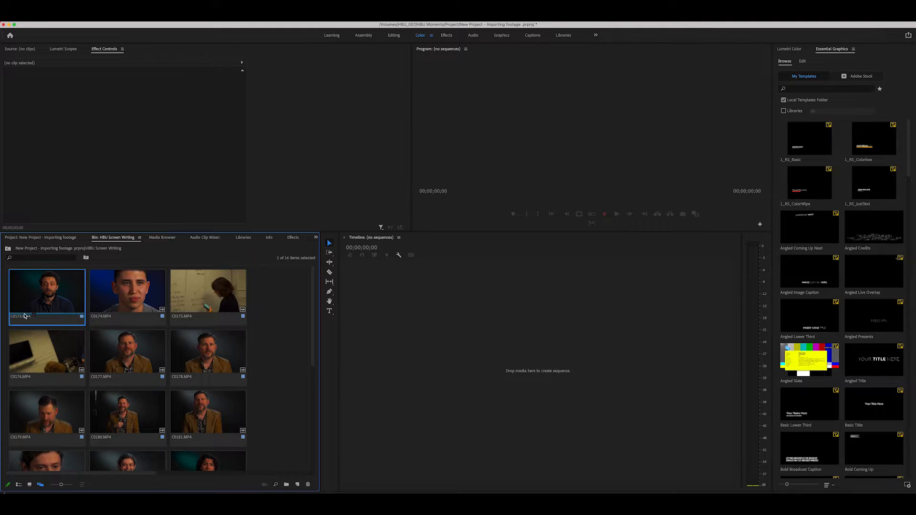
{"action": "left_click_drag", "start_coordinate": [33, 315], "coordinate": [70, 314]}
Step: Compare the HBU Screen Writing clips in icon view and list view, and return the bin to freeform view
{"action": "left_click", "coordinate": [30, 484]}
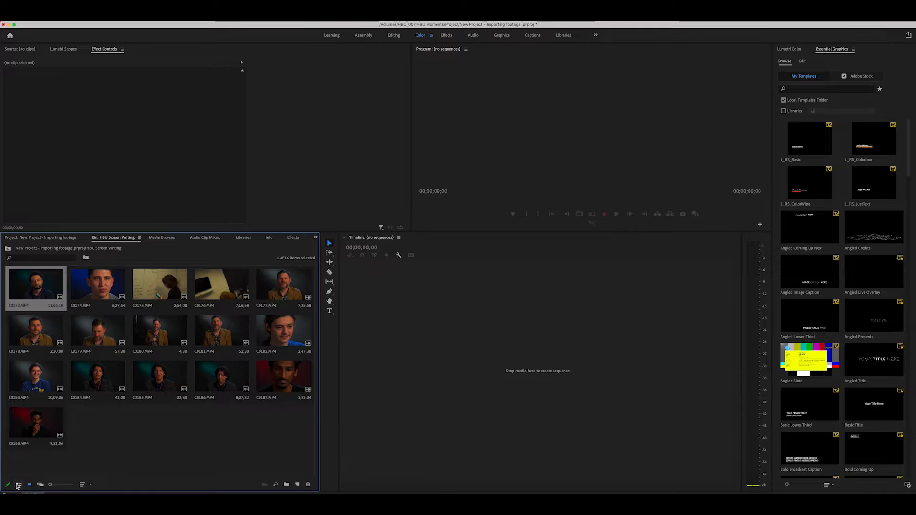
{"action": "left_click", "coordinate": [19, 485]}
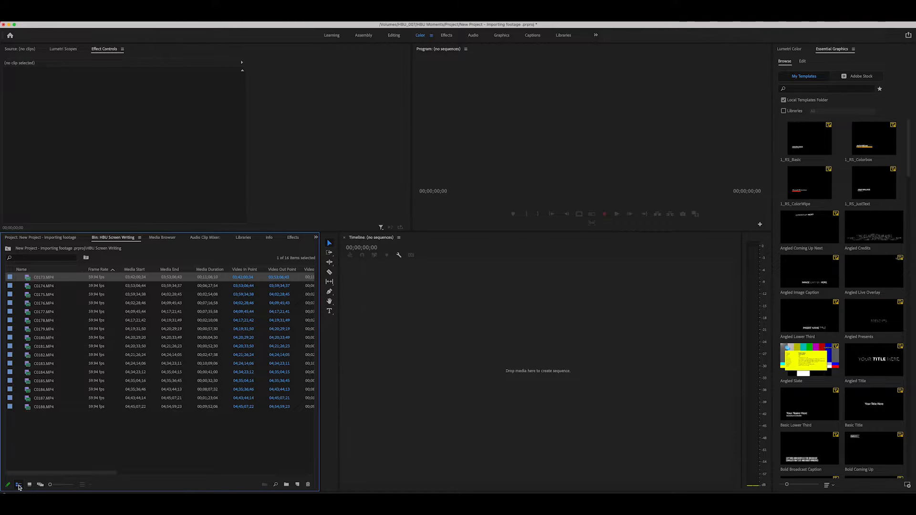
{"action": "left_click", "coordinate": [29, 485]}
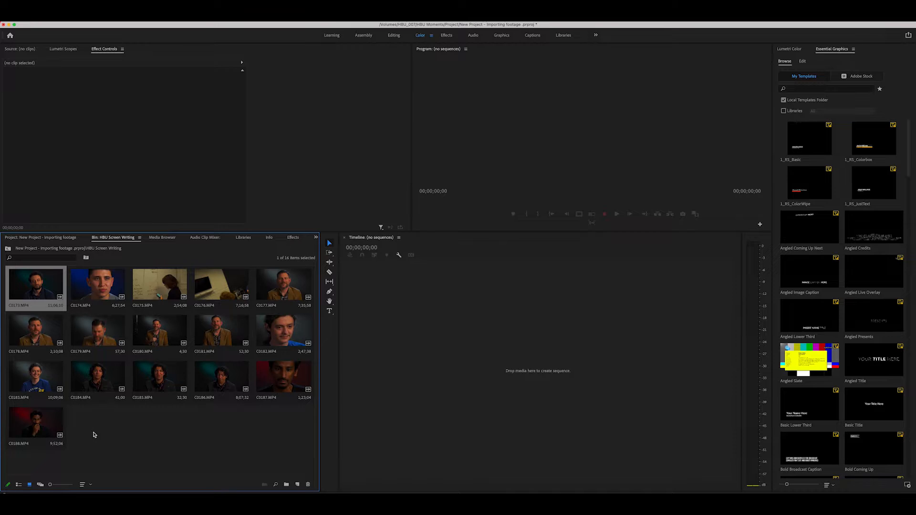
{"action": "left_click", "coordinate": [40, 485]}
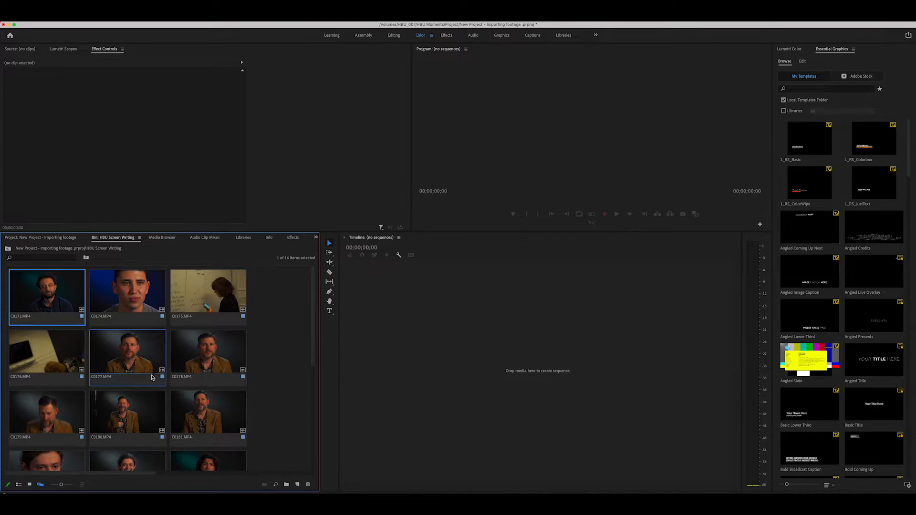
Step: Stack clips C0177.MP4, C0180.MP4, C0181.MP4 and C0179.MP4 in an overlapping cascade beside C0178.MP4 in the freeform bin
{"action": "left_click", "coordinate": [124, 361]}
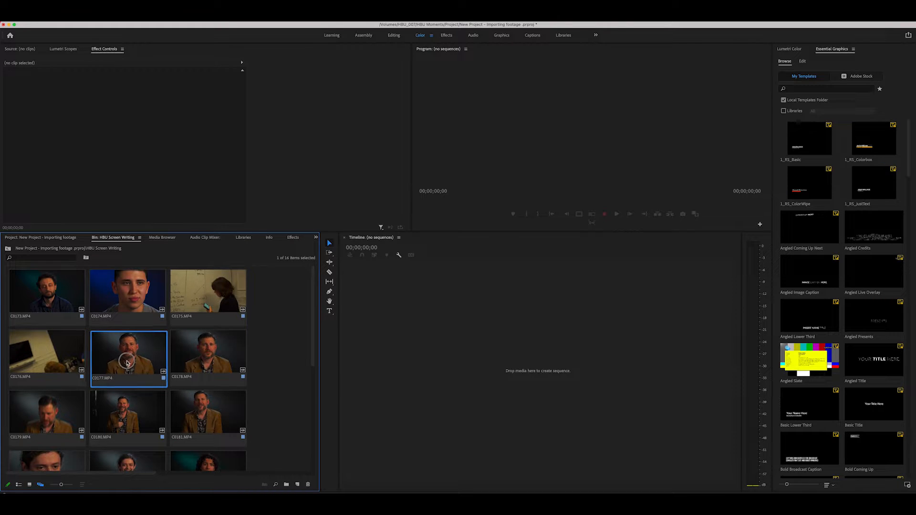
{"action": "left_click_drag", "start_coordinate": [125, 361], "coordinate": [223, 371]}
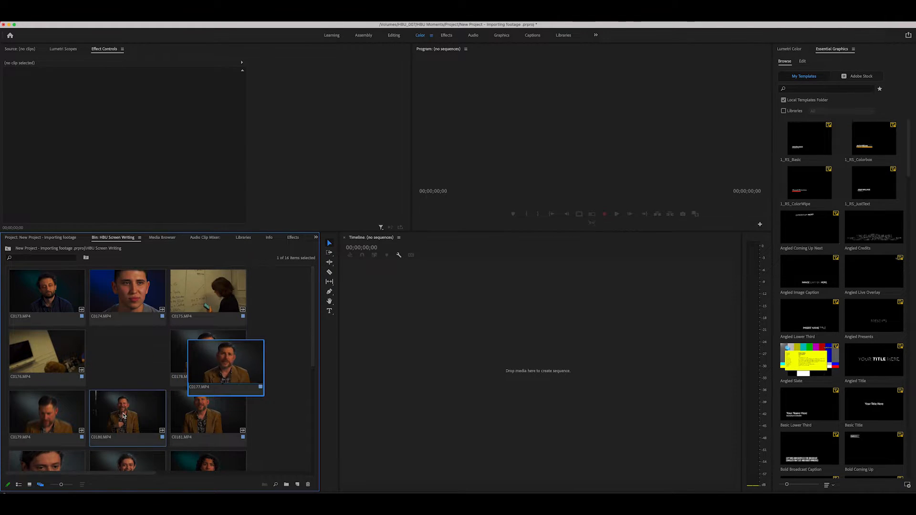
{"action": "left_click_drag", "start_coordinate": [124, 416], "coordinate": [238, 378]}
{"action": "left_click_drag", "start_coordinate": [208, 416], "coordinate": [258, 391]}
{"action": "left_click_drag", "start_coordinate": [41, 427], "coordinate": [262, 411]}
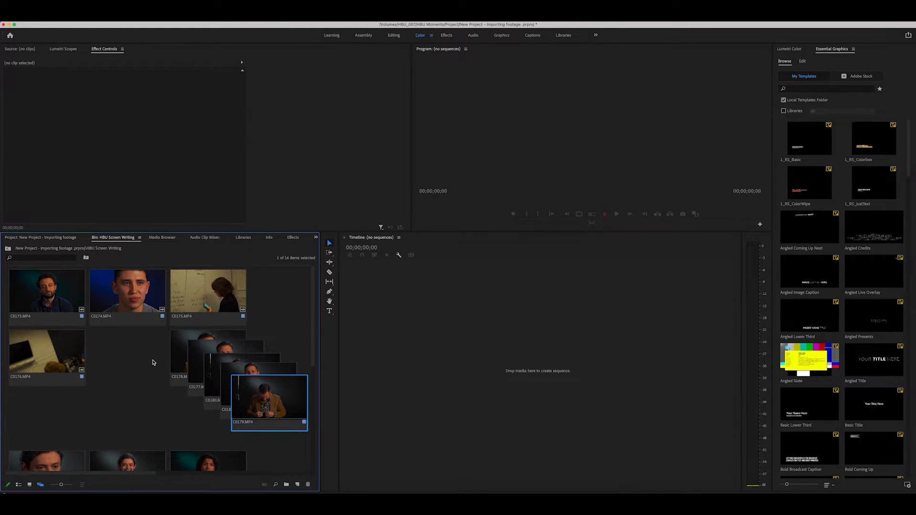
{"action": "left_click", "coordinate": [135, 370]}
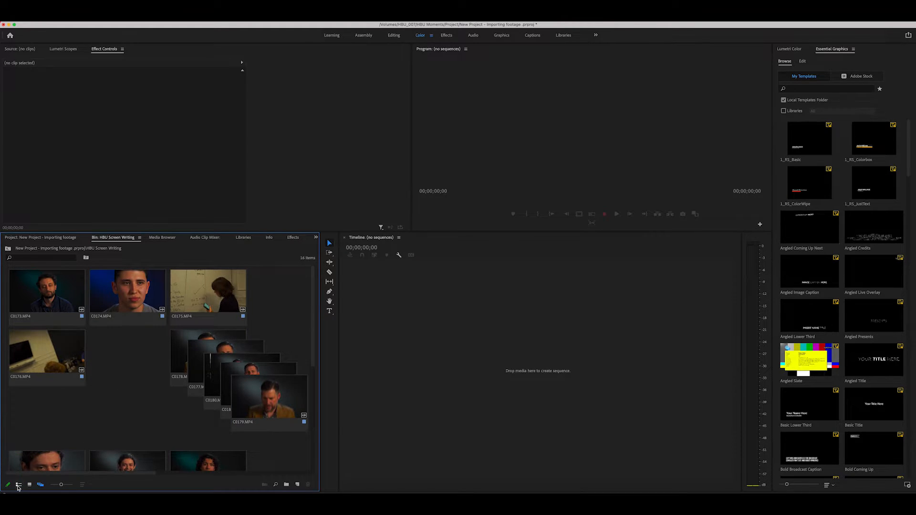
Step: Show the bin as a list and create a sequence from all clips, C0173.MP4 through C0188.MP4
{"action": "left_click", "coordinate": [19, 485]}
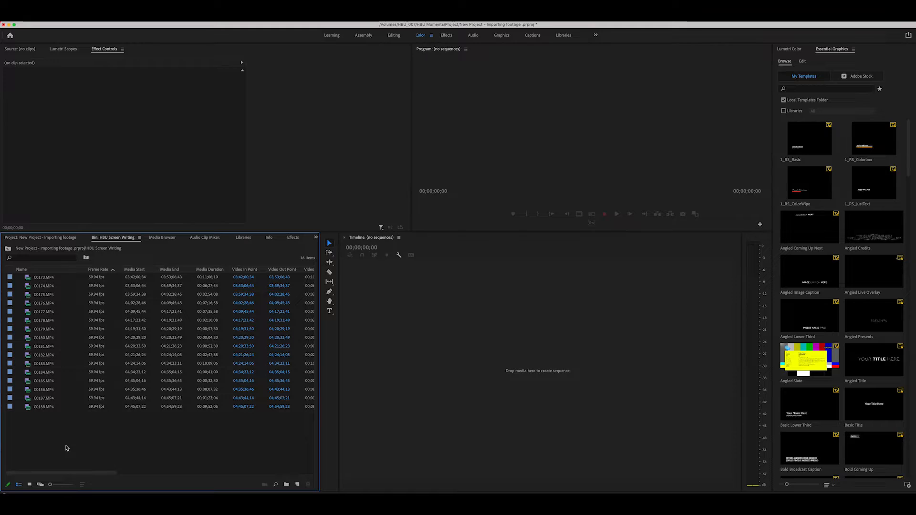
{"action": "scroll", "coordinate": [67, 444], "scroll_direction": "right", "scroll_amount": 1}
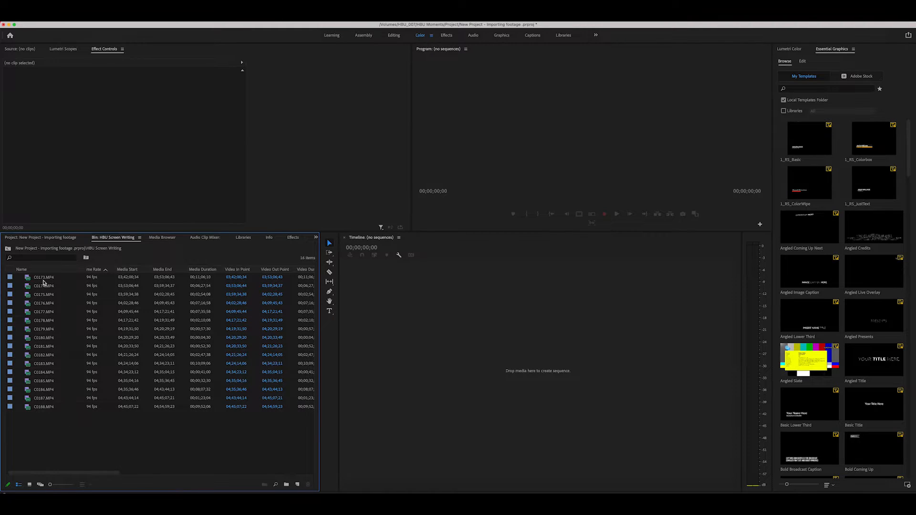
{"action": "left_click", "coordinate": [43, 280]}
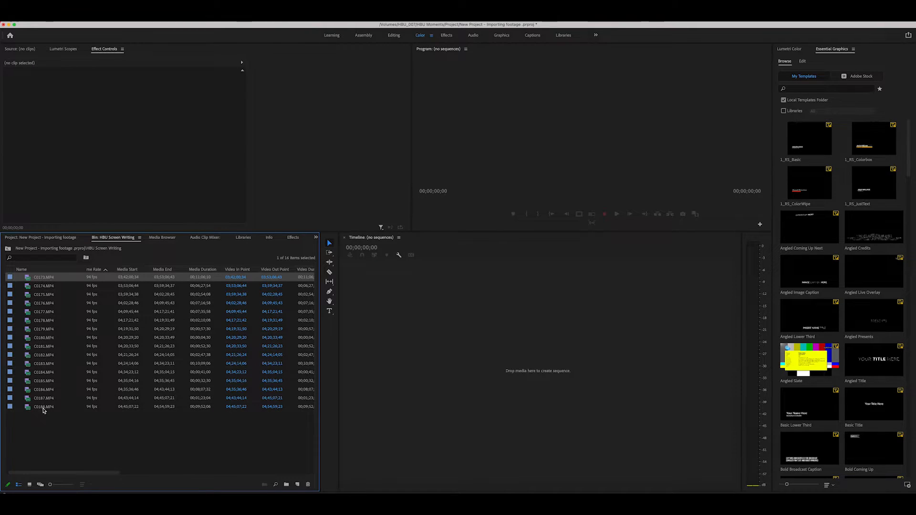
{"action": "left_click", "coordinate": [43, 409], "text": "shift"}
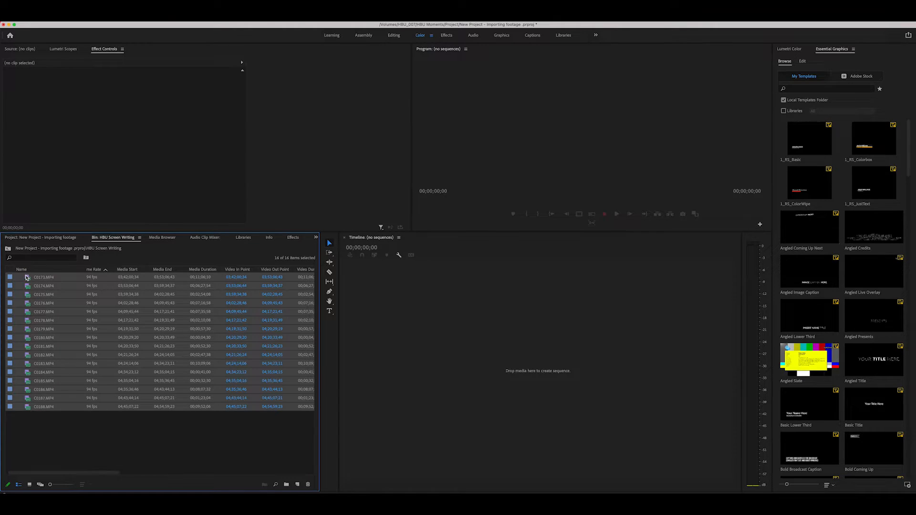
{"action": "left_click_drag", "start_coordinate": [28, 278], "coordinate": [388, 321]}
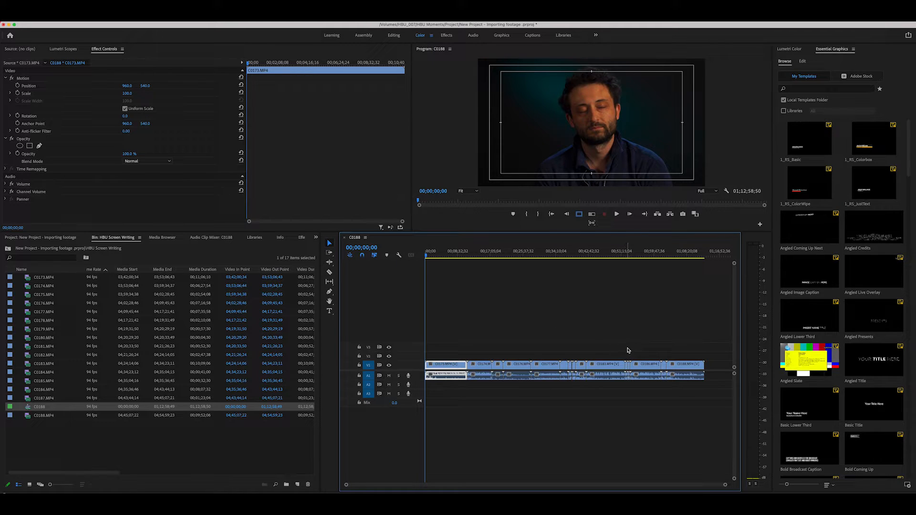
{"action": "left_click", "coordinate": [476, 332]}
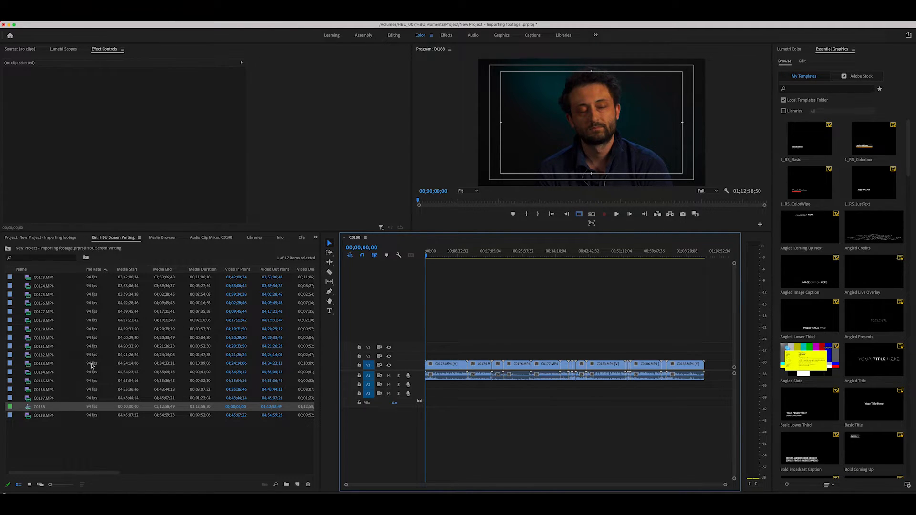
Step: View the project's root level and reopen the HBU Screen Writing bin
{"action": "left_click", "coordinate": [119, 238]}
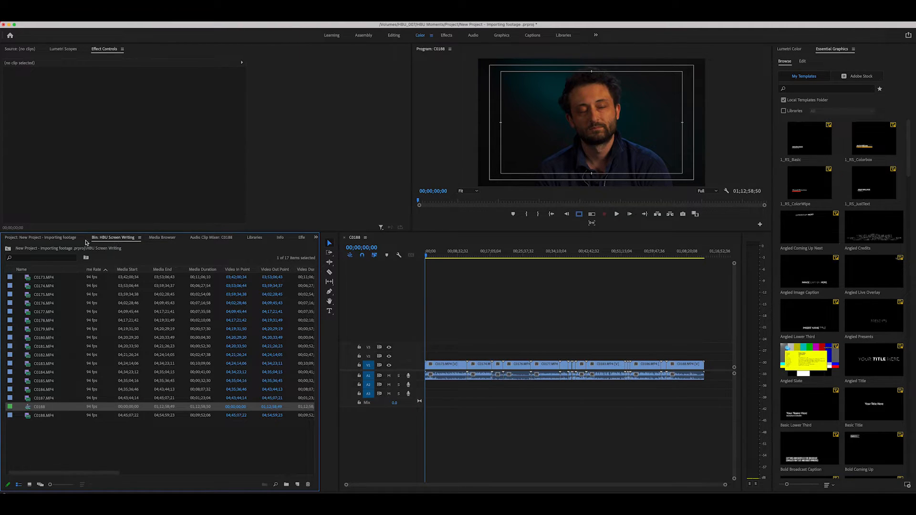
{"action": "left_click", "coordinate": [15, 238]}
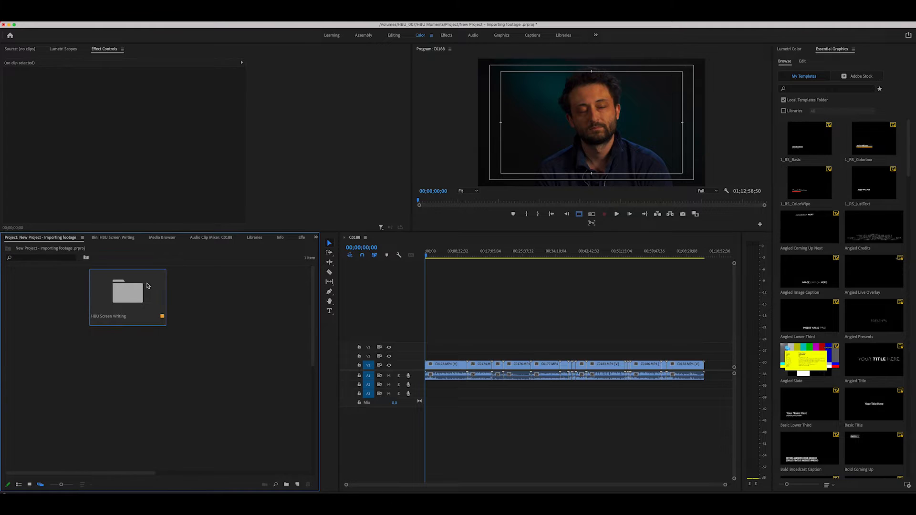
{"action": "double_click", "coordinate": [128, 301]}
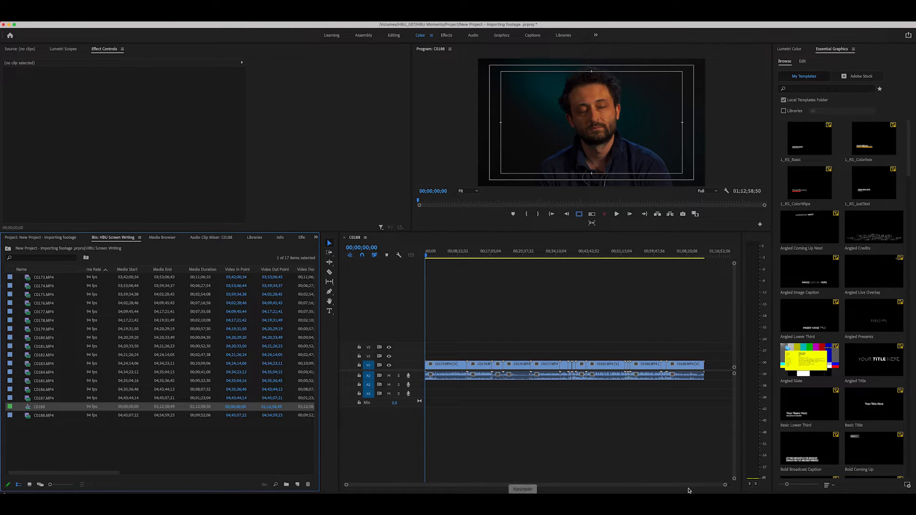
Step: Add markers at 00;07;41;51 to the first clip and to the sequence
{"action": "left_click", "coordinate": [455, 257]}
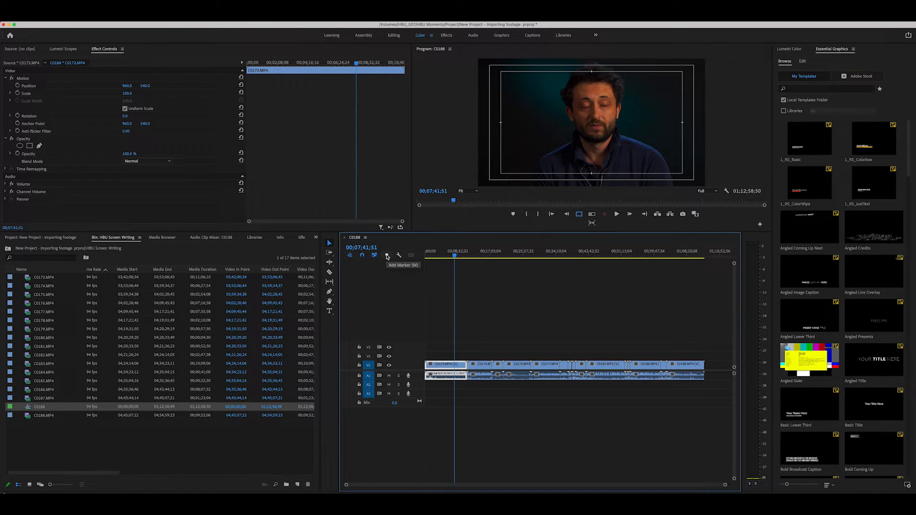
{"action": "left_click", "coordinate": [387, 257]}
{"action": "left_click", "coordinate": [513, 215]}
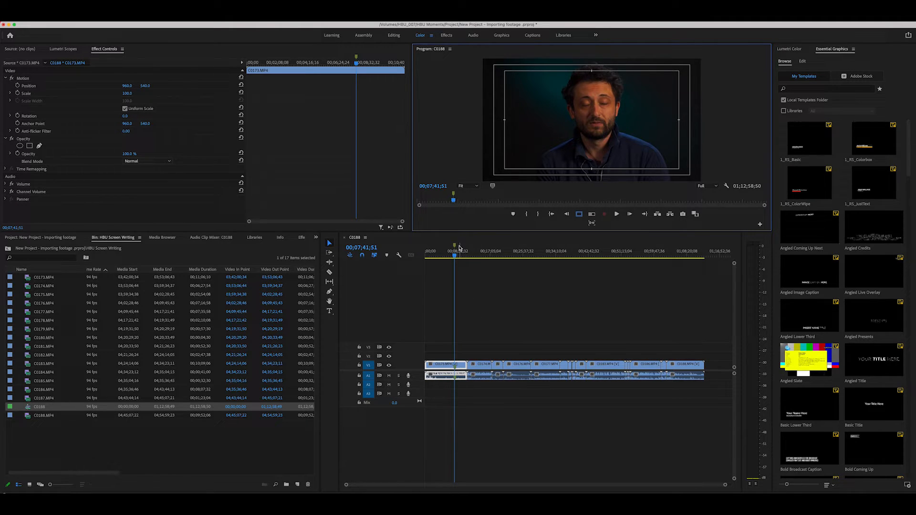
Step: Open the sequence's first clip, C0173.MP4, in the Source Monitor to view its marker
{"action": "double_click", "coordinate": [456, 370]}
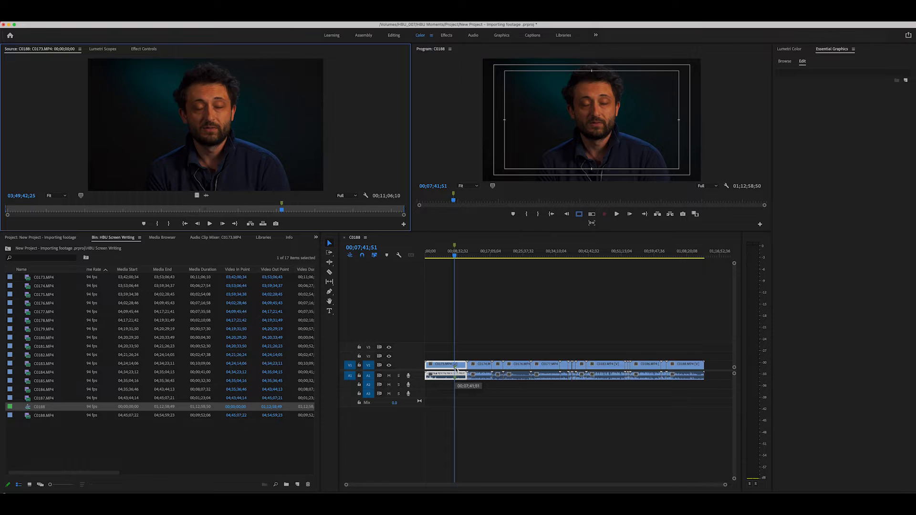
{"action": "left_click", "coordinate": [456, 370]}
{"action": "left_click", "coordinate": [456, 369]}
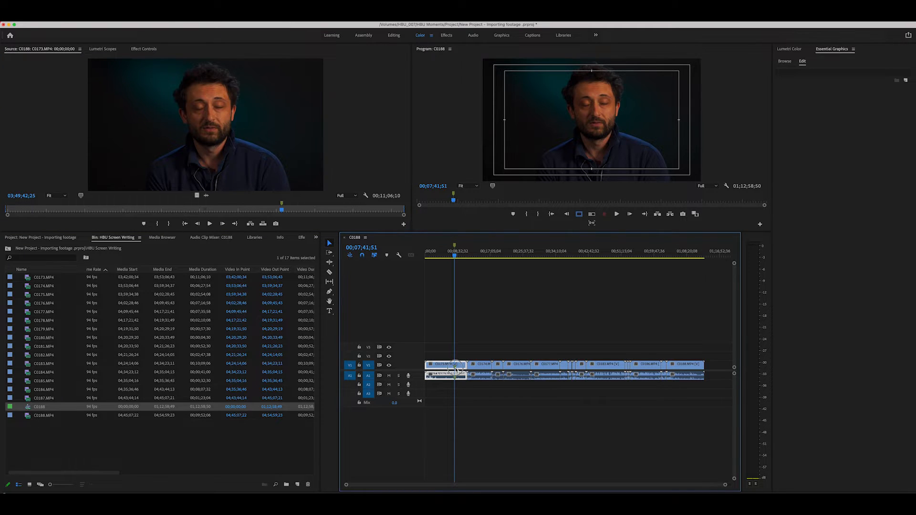
Step: Edit the sequence marker at 00;07;41;51 with the filmed person's name, the comment "Eyes shut" and the colour red
{"action": "double_click", "coordinate": [455, 246]}
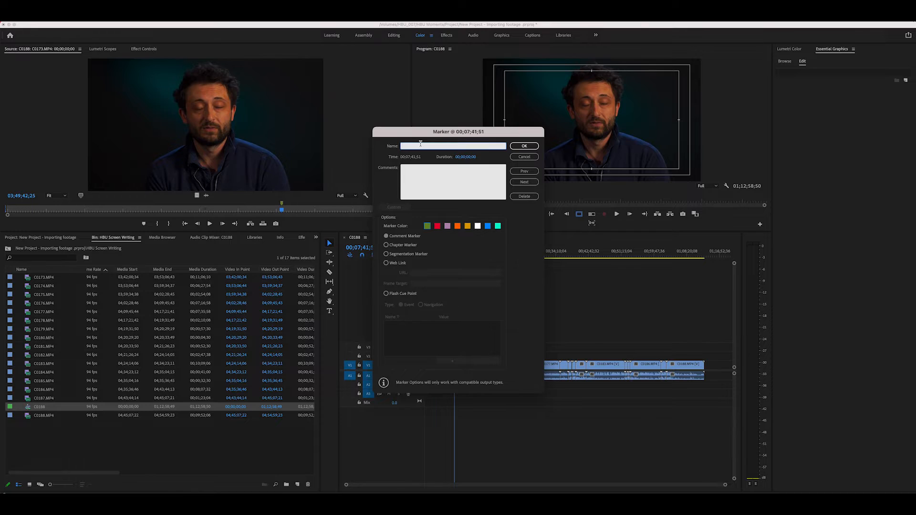
{"action": "type", "text": "ran"}
{"action": "left_click", "coordinate": [419, 170]}
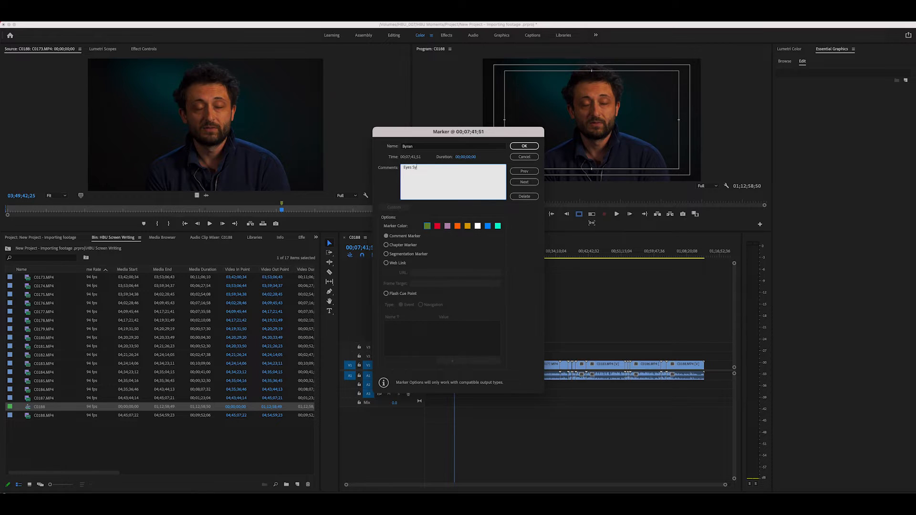
{"action": "key", "text": "BackSpace"}
{"action": "key", "text": "BackSpace"}
{"action": "type", "text": "shut"}
{"action": "left_click", "coordinate": [438, 227]}
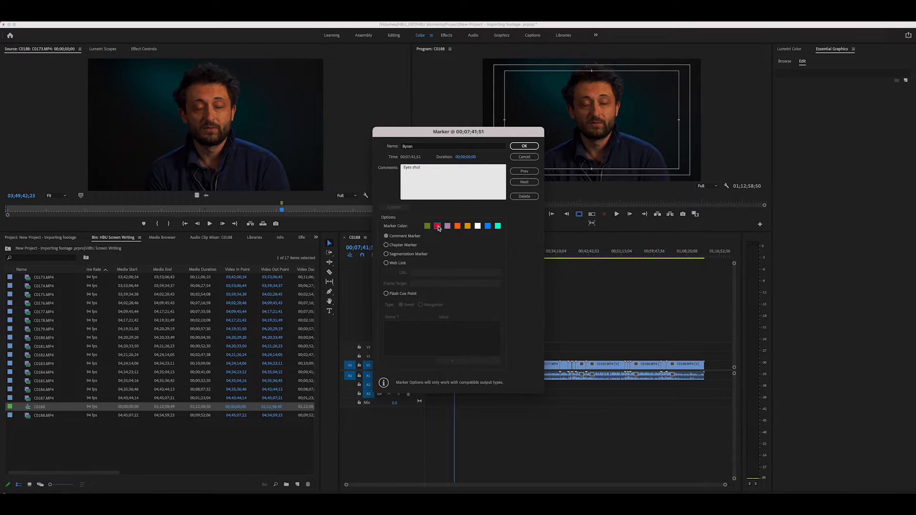
Step: Try the Chapter Marker, Segmentation Marker and Web Link types for the marker
{"action": "left_click", "coordinate": [386, 245]}
{"action": "left_click", "coordinate": [386, 254]}
{"action": "left_click", "coordinate": [387, 263]}
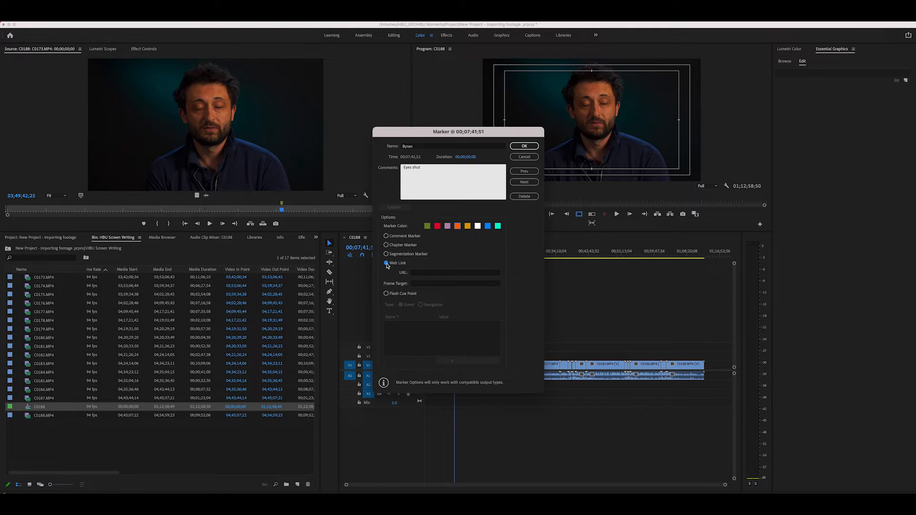
{"action": "left_click", "coordinate": [417, 274]}
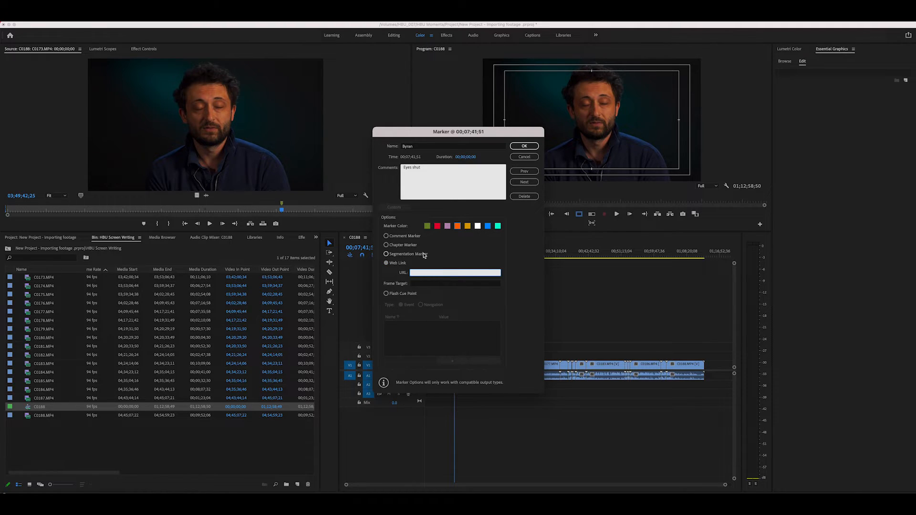
{"action": "left_click", "coordinate": [425, 148]}
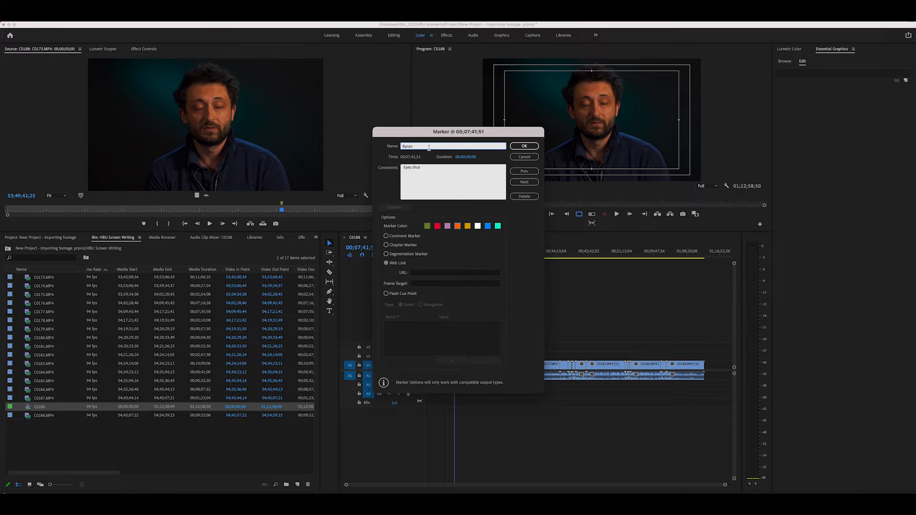
{"action": "left_click", "coordinate": [386, 236]}
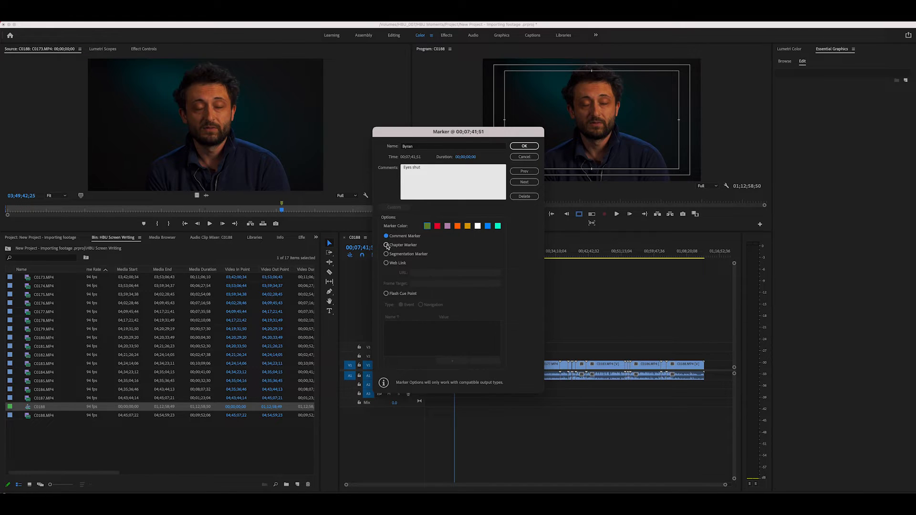
{"action": "left_click", "coordinate": [387, 246]}
Step: Save the marker as a red Comment Marker and reopen it to review its name and comment
{"action": "left_click", "coordinate": [386, 237]}
{"action": "left_click", "coordinate": [438, 227]}
{"action": "left_click", "coordinate": [530, 148]}
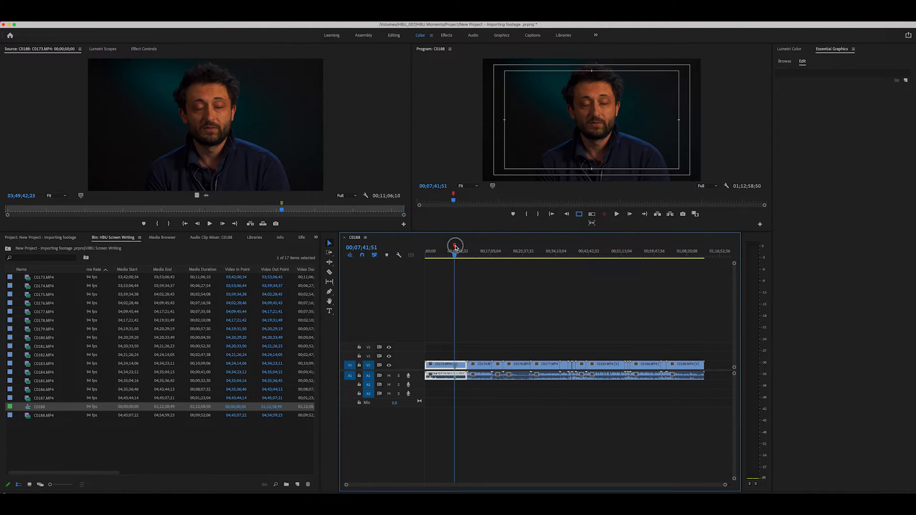
{"action": "double_click", "coordinate": [456, 248]}
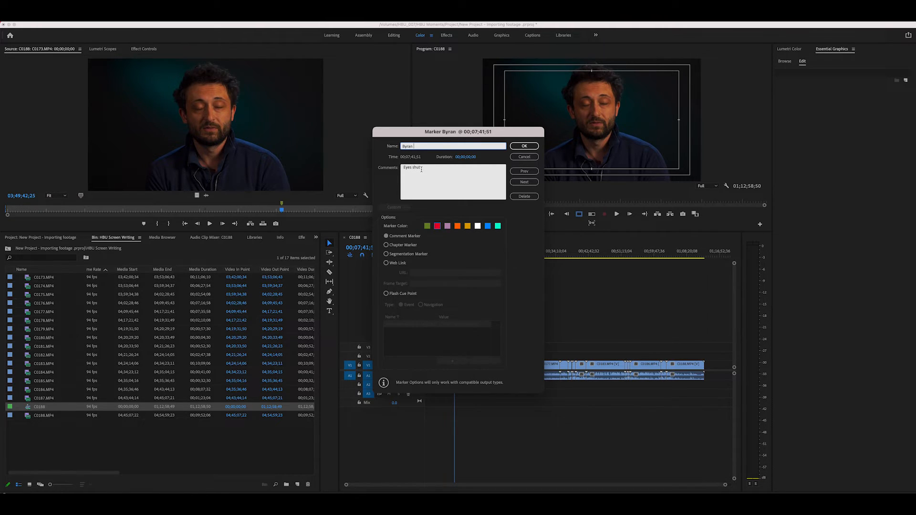
{"action": "left_click", "coordinate": [525, 146]}
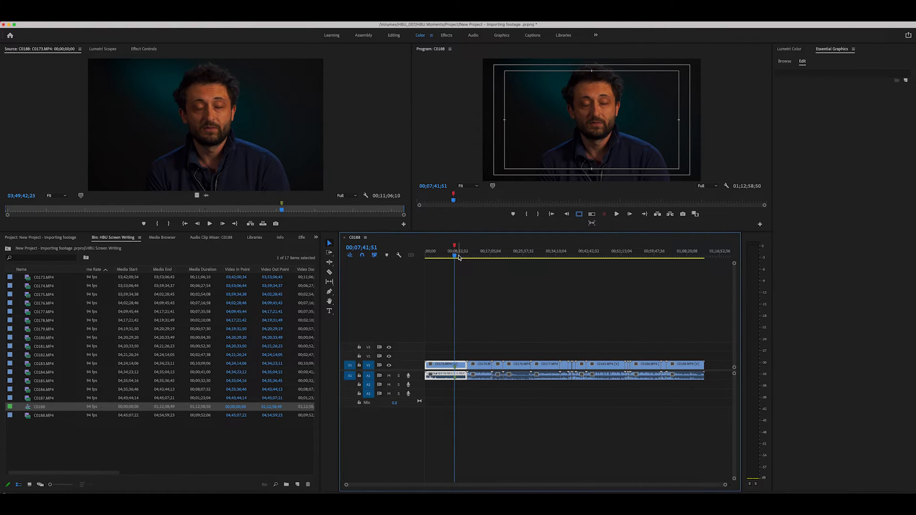
Step: Add a second sequence marker at 00;08;38;11 and colour it red
{"action": "left_click", "coordinate": [459, 257]}
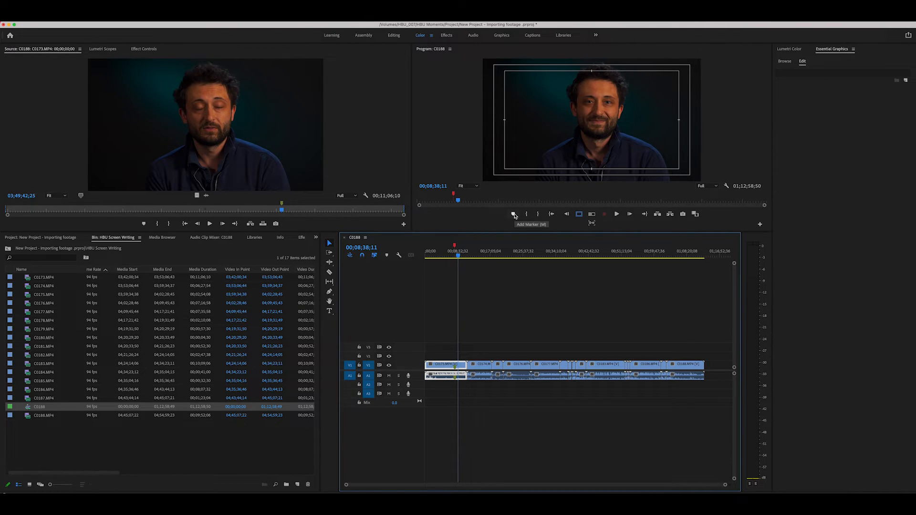
{"action": "left_click", "coordinate": [514, 215]}
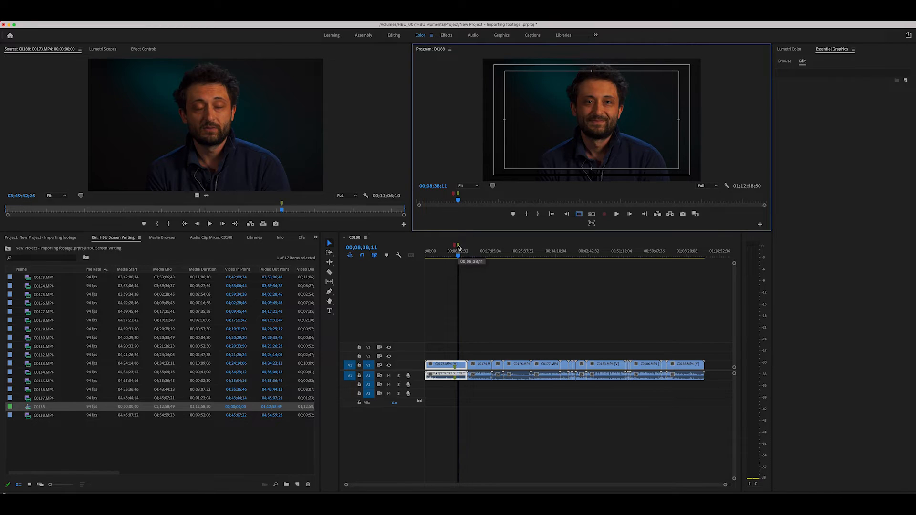
{"action": "double_click", "coordinate": [457, 246]}
{"action": "left_click", "coordinate": [437, 226]}
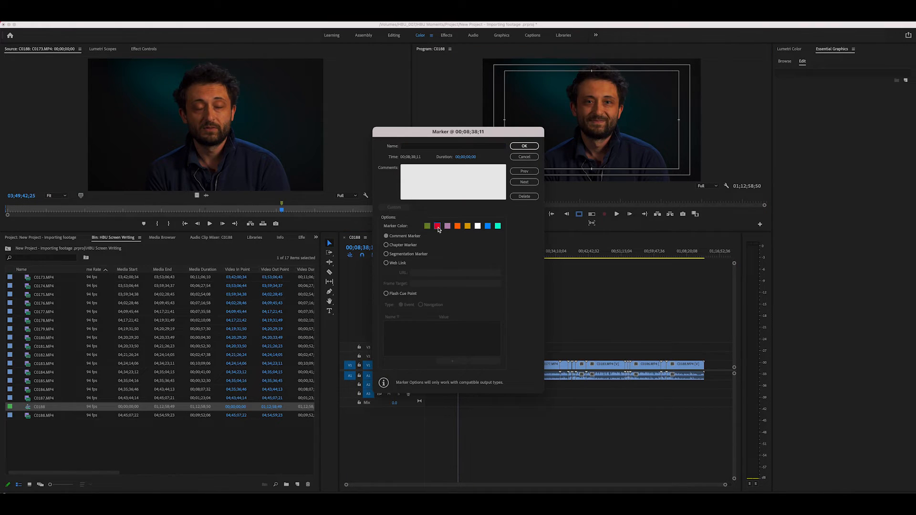
Step: Name the second marker with the person's name plus "Smiling" and comment "I like the background" and "This is a good shot."
{"action": "left_click", "coordinate": [412, 148]}
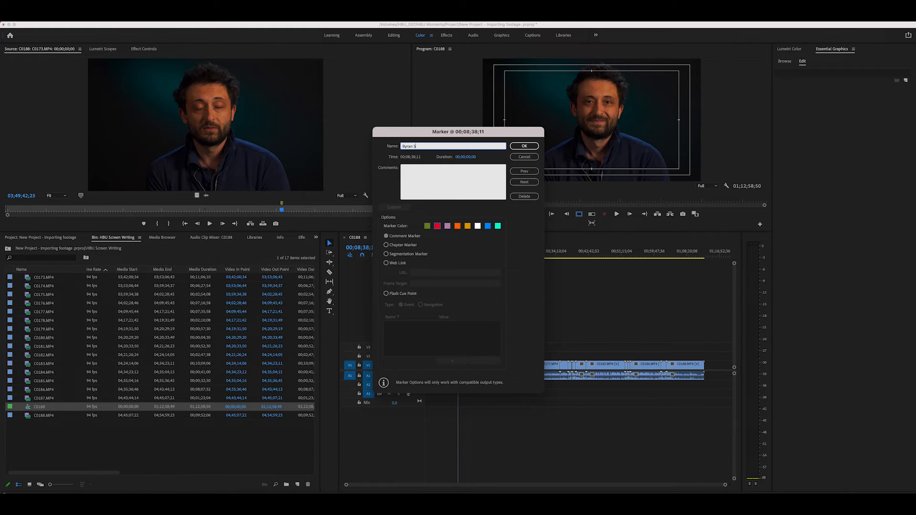
{"action": "type", "text": "Byran Smiling"}
{"action": "left_click", "coordinate": [405, 169]}
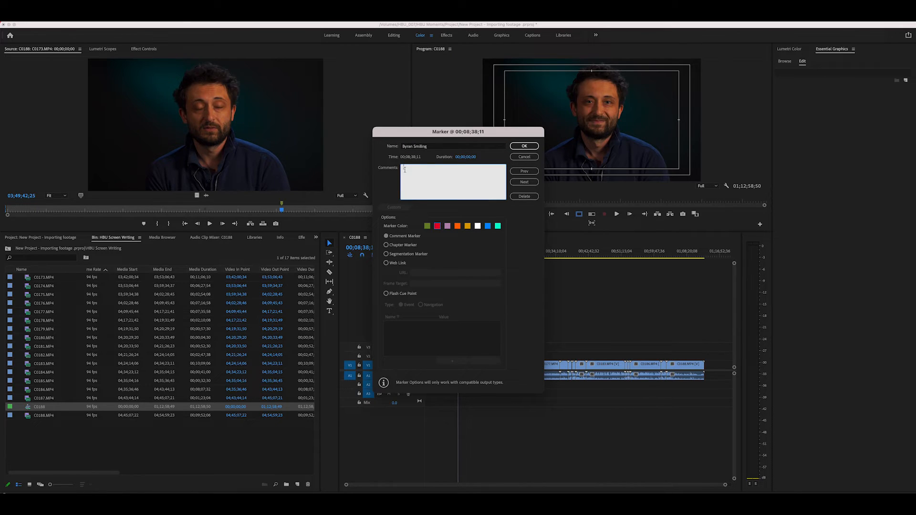
{"action": "left_click", "coordinate": [435, 146]}
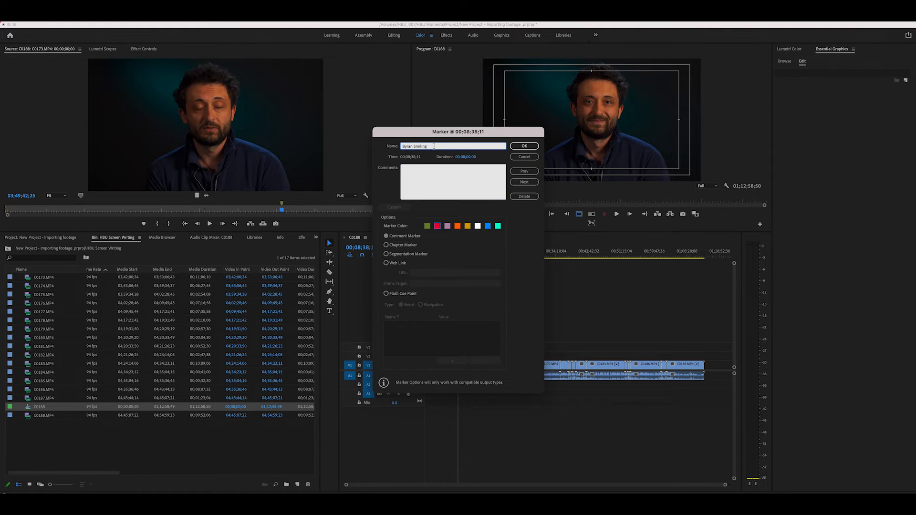
{"action": "left_click", "coordinate": [417, 167]}
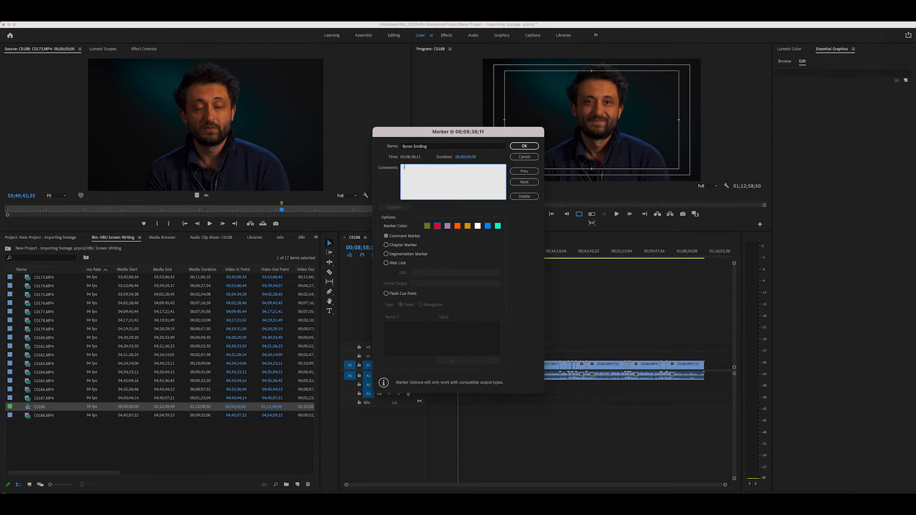
{"action": "type", "text": "I like th"}
{"action": "type", "text": "e background "}
{"action": "type", "text": " This is a good shot."}
{"action": "left_click", "coordinate": [524, 146]}
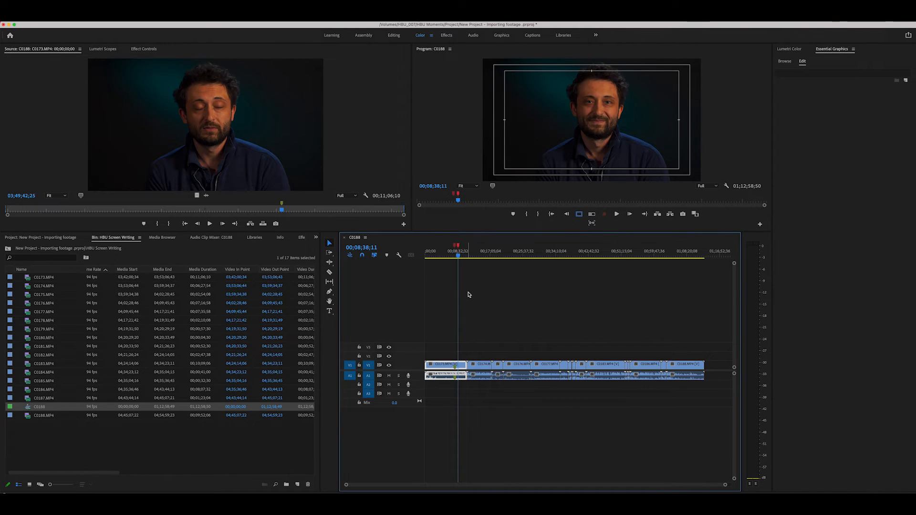
Step: Deselect the clip in the timeline and save the project under its current name
{"action": "left_click", "coordinate": [449, 269]}
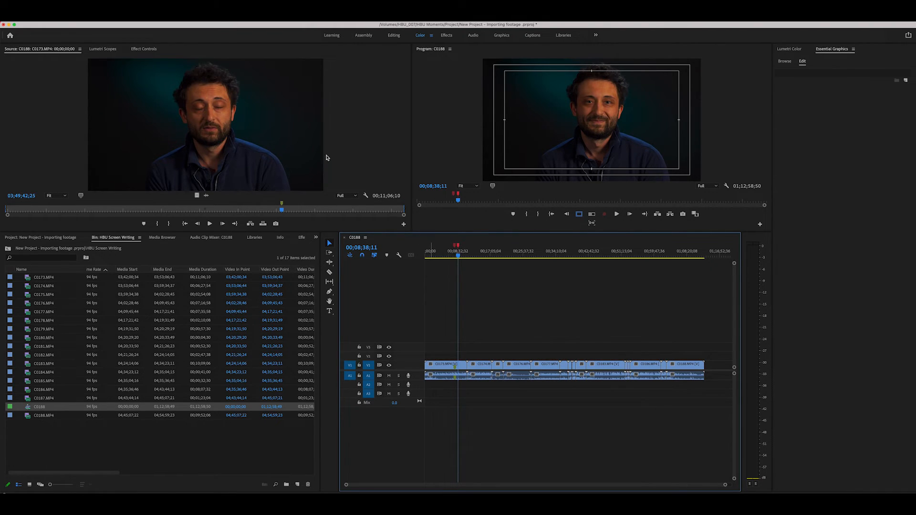
{"action": "left_click", "coordinate": [59, 18]}
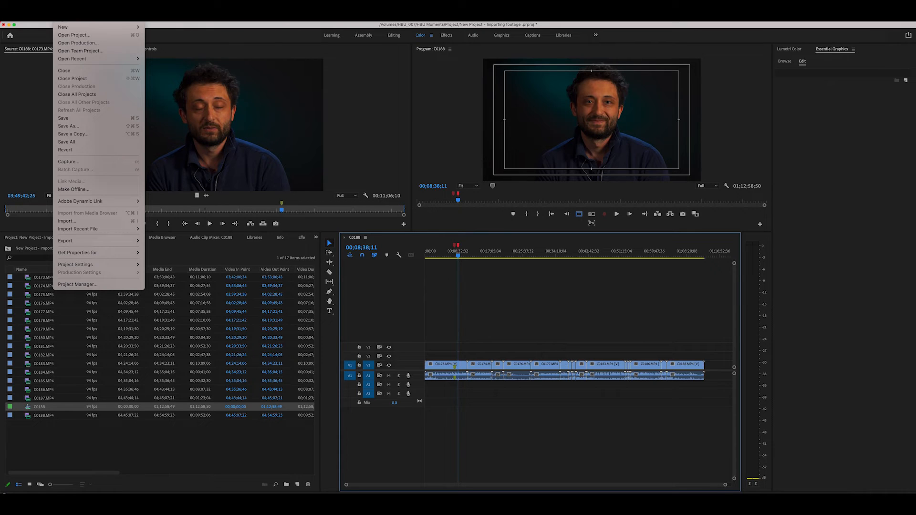
{"action": "left_click", "coordinate": [64, 119]}
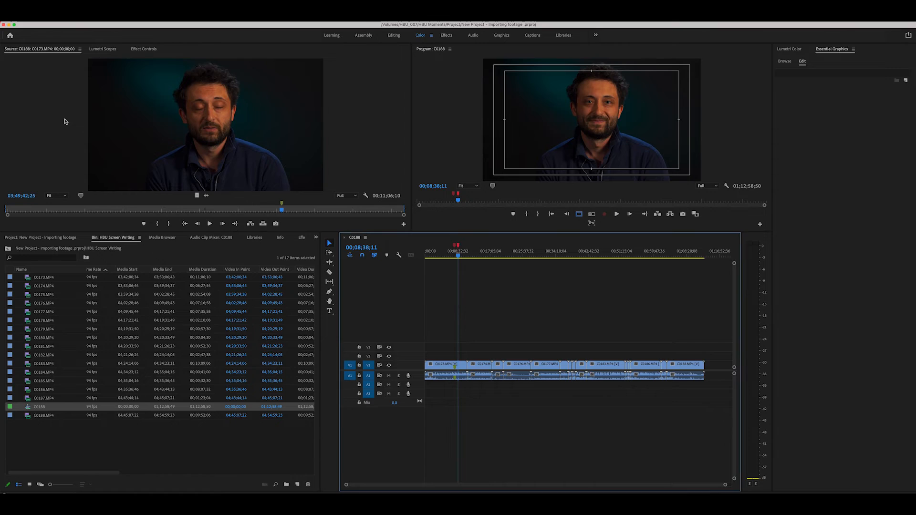
Step: Save the project as a new version named "New Project - Importing footage_001" in the Project folder
{"action": "left_click", "coordinate": [66, 21]}
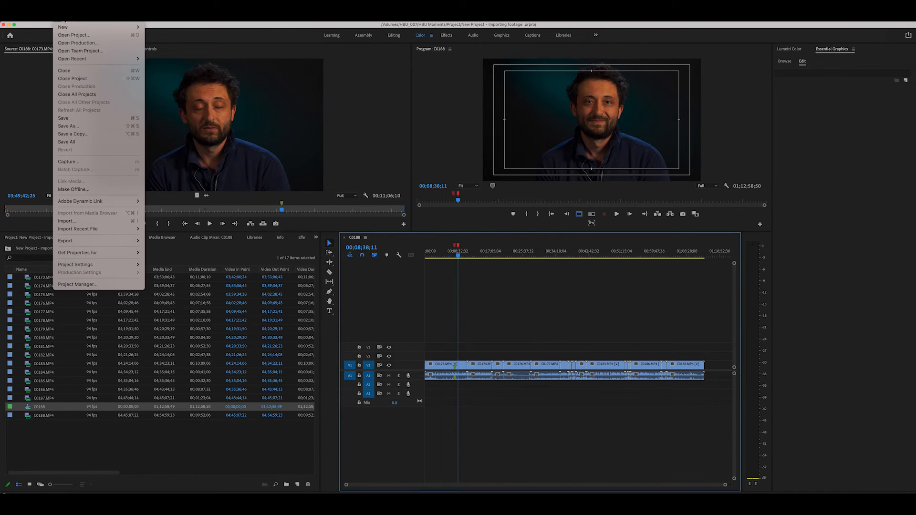
{"action": "left_click", "coordinate": [74, 127]}
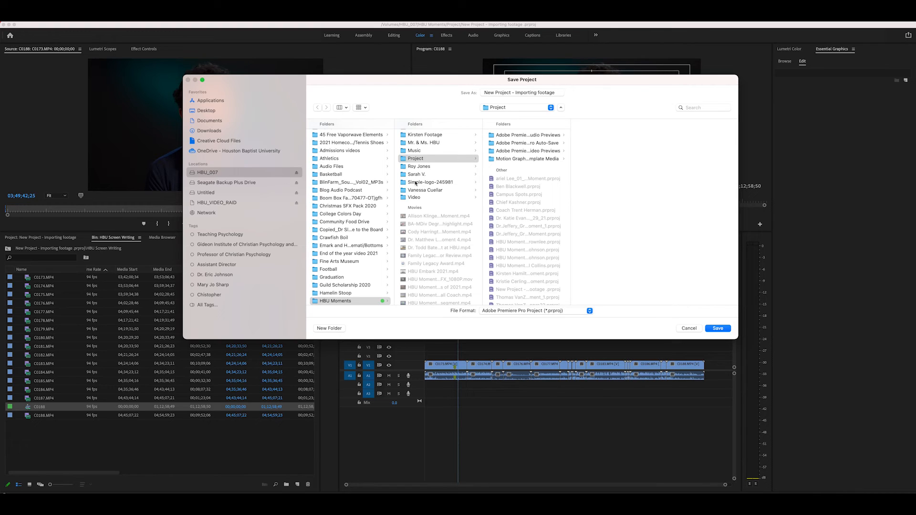
{"action": "left_click", "coordinate": [559, 93]}
{"action": "type", "text": "_001"}
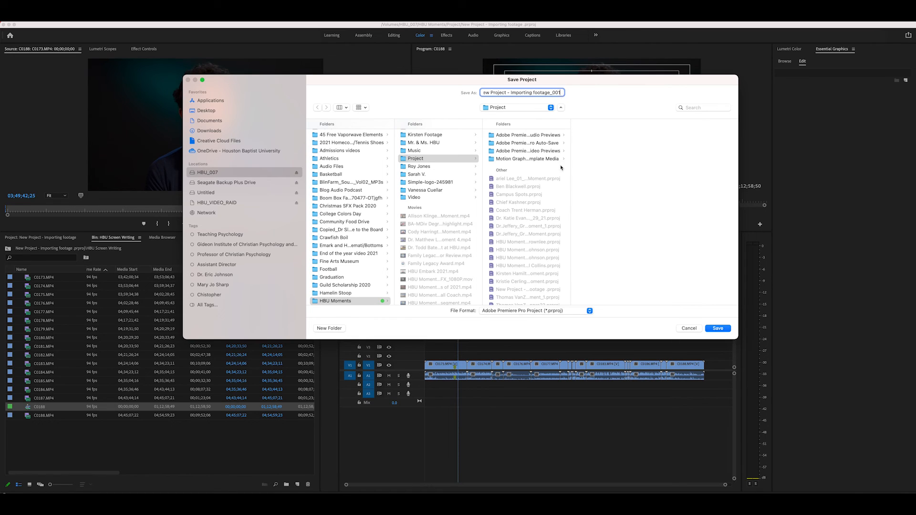
{"action": "left_click", "coordinate": [717, 329]}
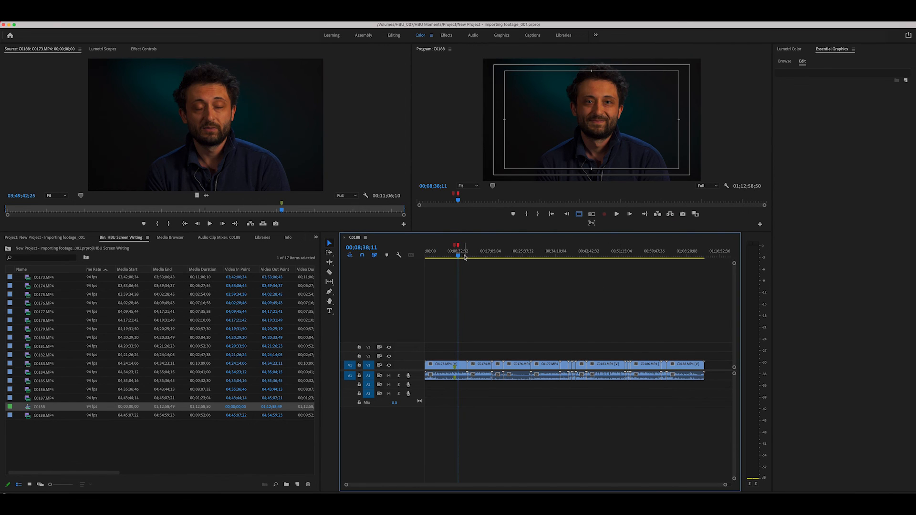
Step: Move the sequence playhead to 00;09;23;16, just past the second red marker, and look over the timeline
{"action": "mouse_move", "coordinate": [469, 258]}
{"action": "left_mouse_down"}
{"action": "mouse_move", "coordinate": [454, 257]}
{"action": "mouse_move", "coordinate": [461, 257]}
{"action": "left_mouse_up"}
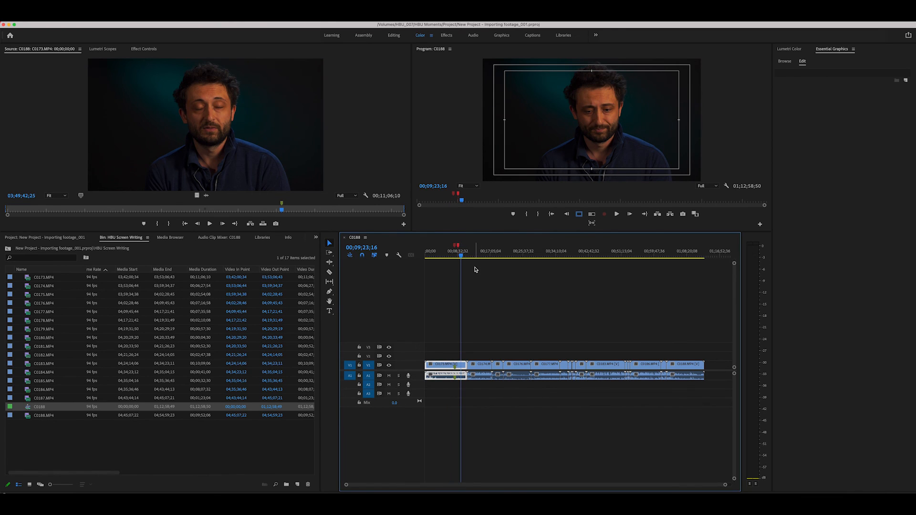
{"action": "scroll", "coordinate": [475, 270], "scroll_direction": "right", "scroll_amount": 2}
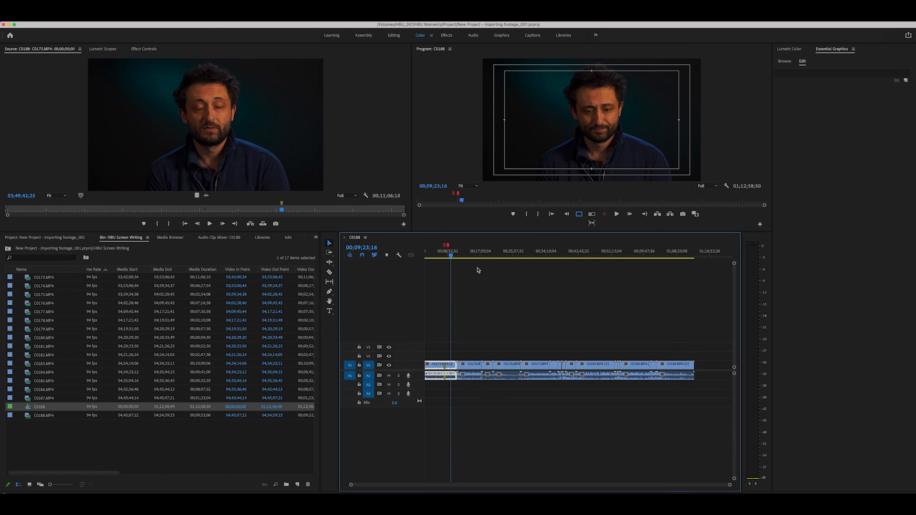
{"action": "scroll", "coordinate": [457, 257], "scroll_direction": "left", "scroll_amount": 2}
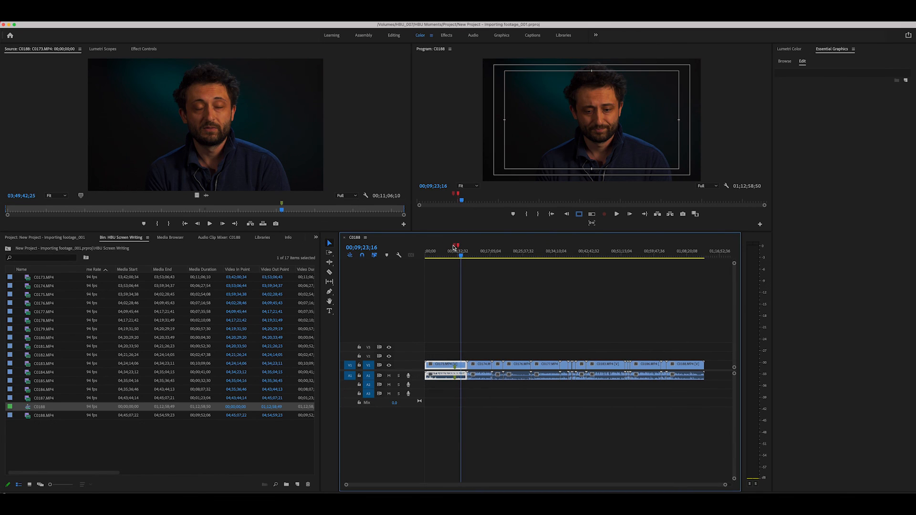
{"action": "mouse_move", "coordinate": [456, 246]}
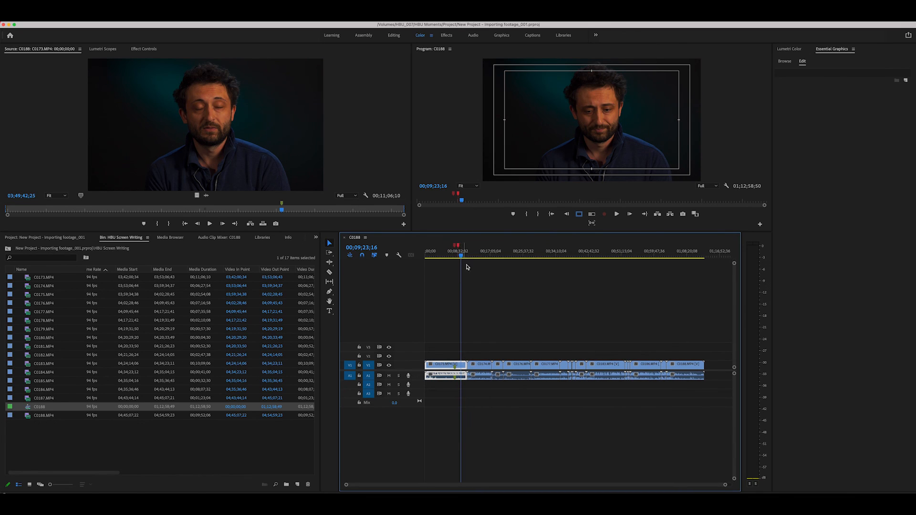